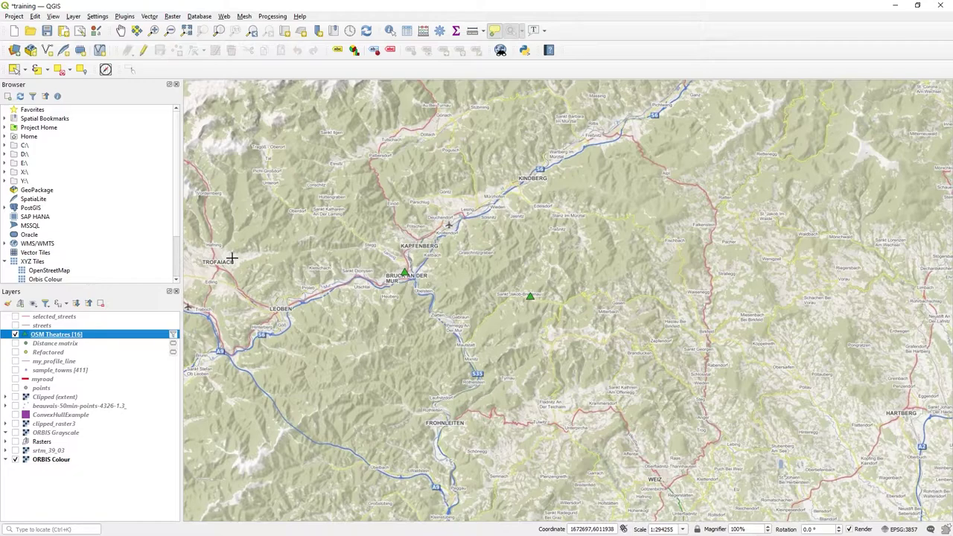
# Step: Open the OSM Theatres layer properties, glancing at Source and Symbology before returning to Actions
pyautogui.rightClick(77, 335)
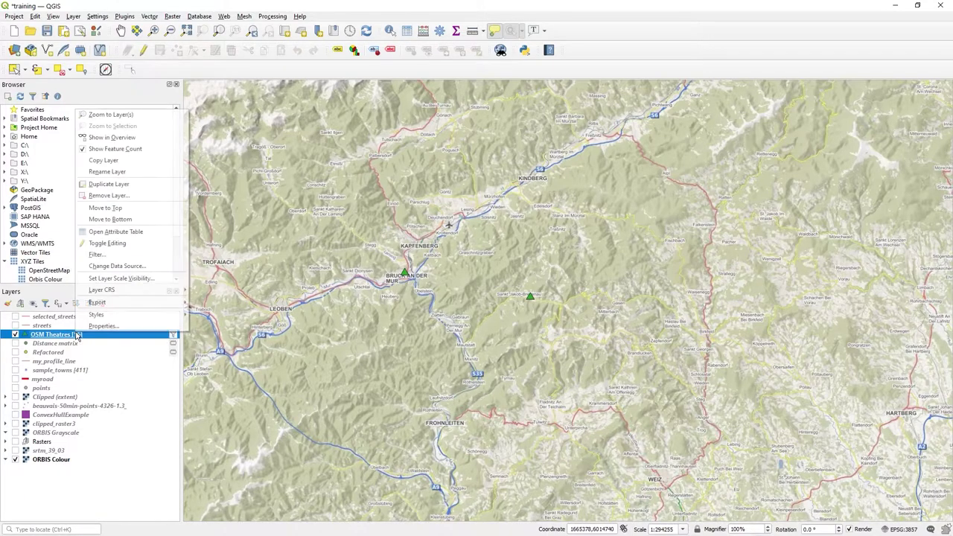
pyautogui.click(116, 328)
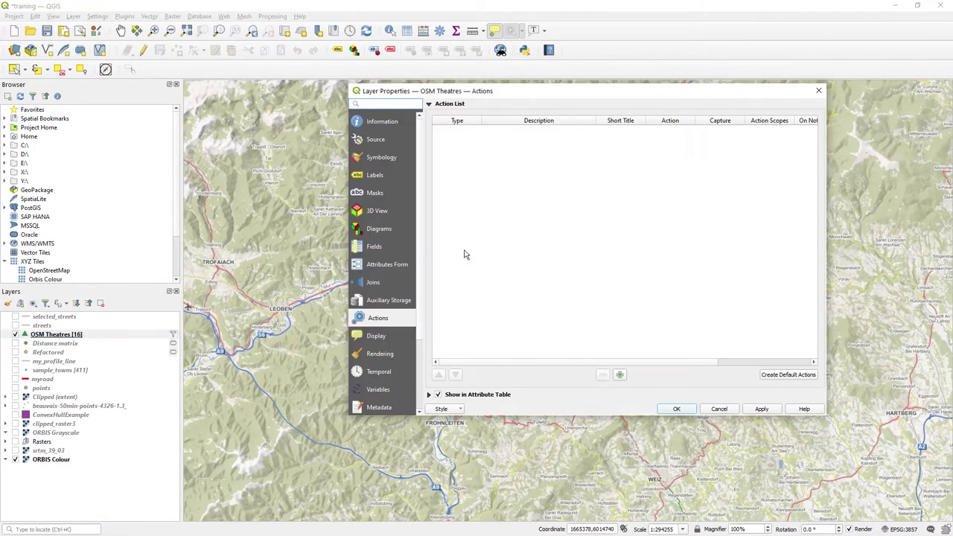
pyautogui.click(379, 143)
pyautogui.click(382, 160)
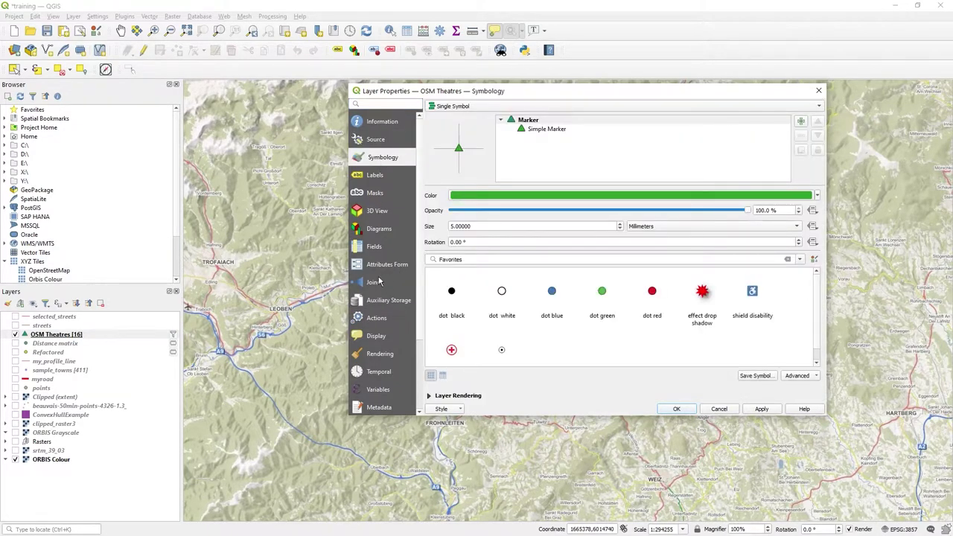
pyautogui.click(377, 318)
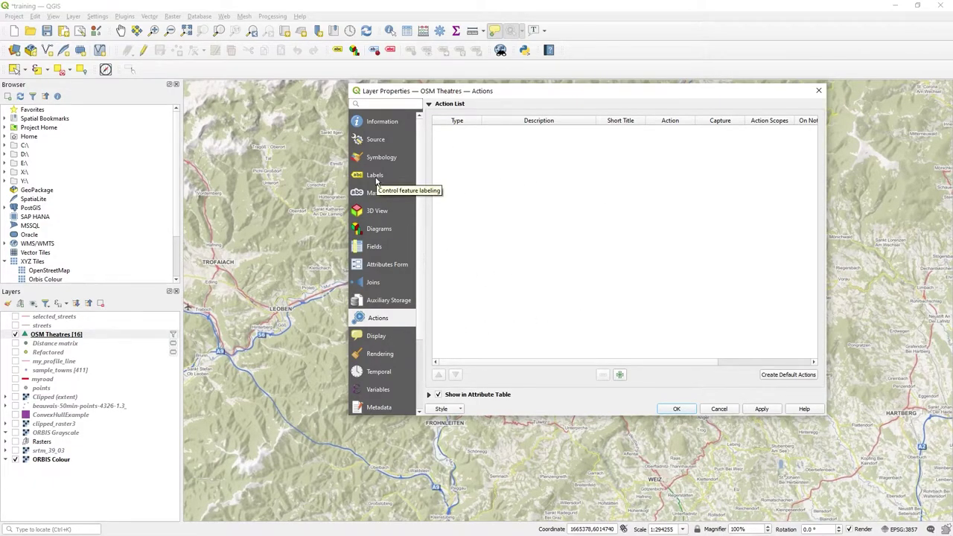
# Step: Create the default actions, then remove all but the Python 'Duplicate selected features' action
pyautogui.click(785, 377)
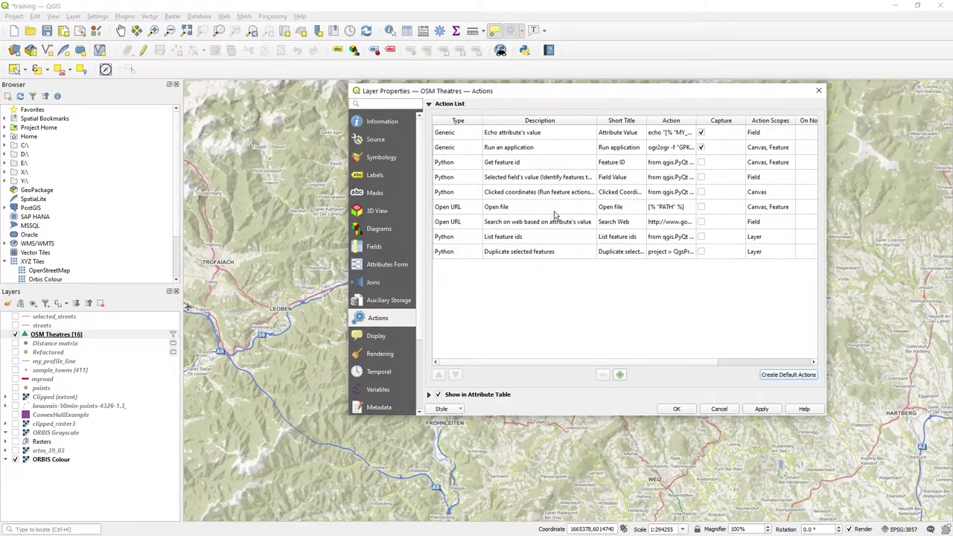
pyautogui.click(458, 138)
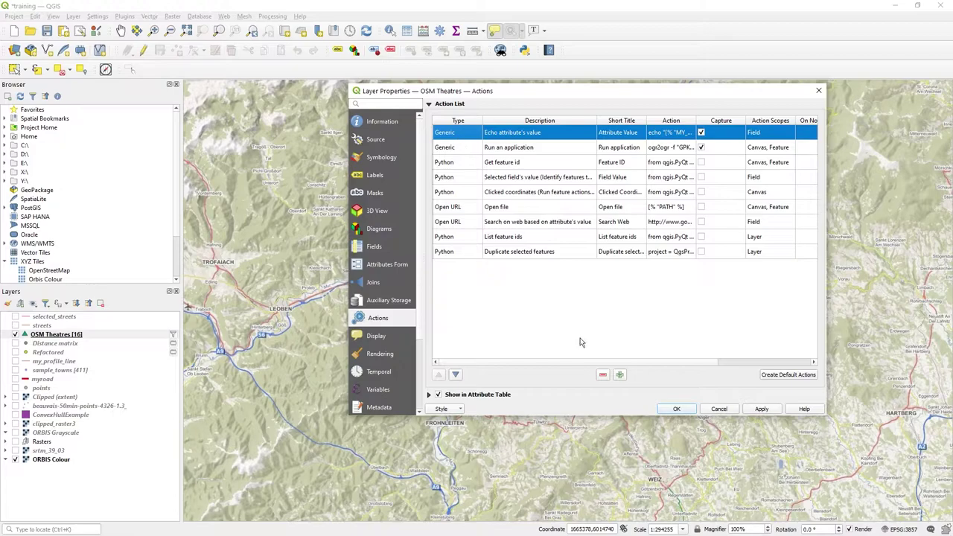
pyautogui.click(603, 376)
pyautogui.click(603, 376)
pyautogui.click(602, 376)
pyautogui.click(603, 376)
pyautogui.click(603, 376)
pyautogui.click(602, 376)
pyautogui.click(603, 376)
pyautogui.click(602, 376)
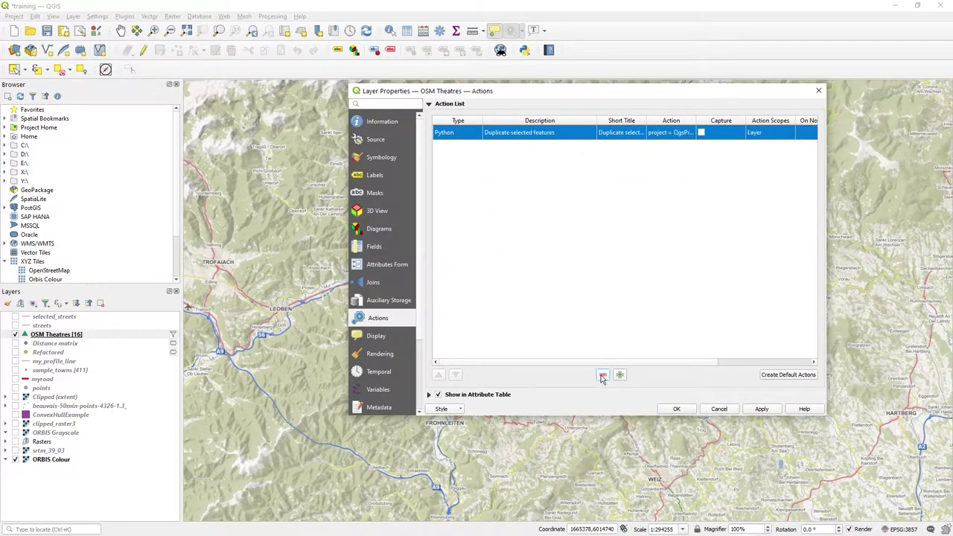
pyautogui.click(602, 376)
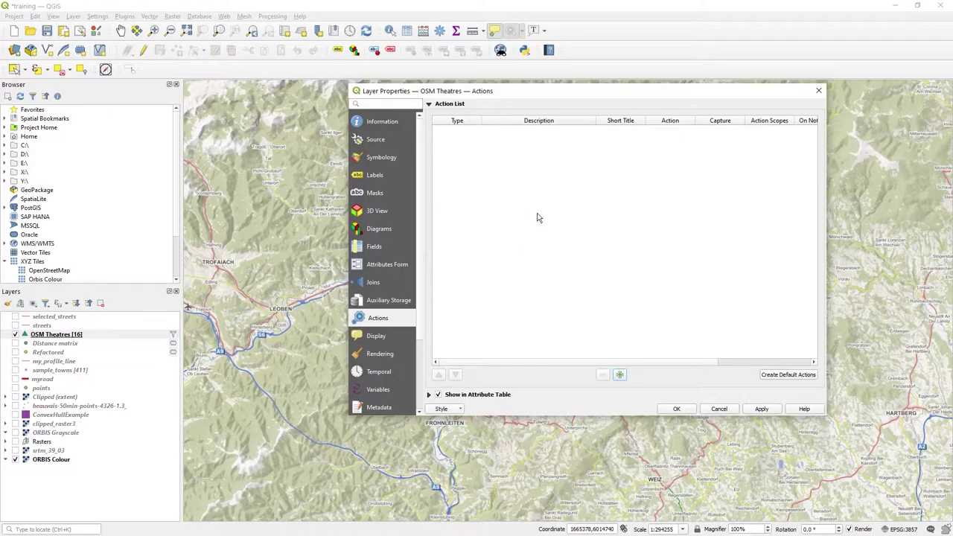
# Step: Add a new Open action described 'Show my photos from holiday', short-named 'Show Photo'
pyautogui.click(620, 376)
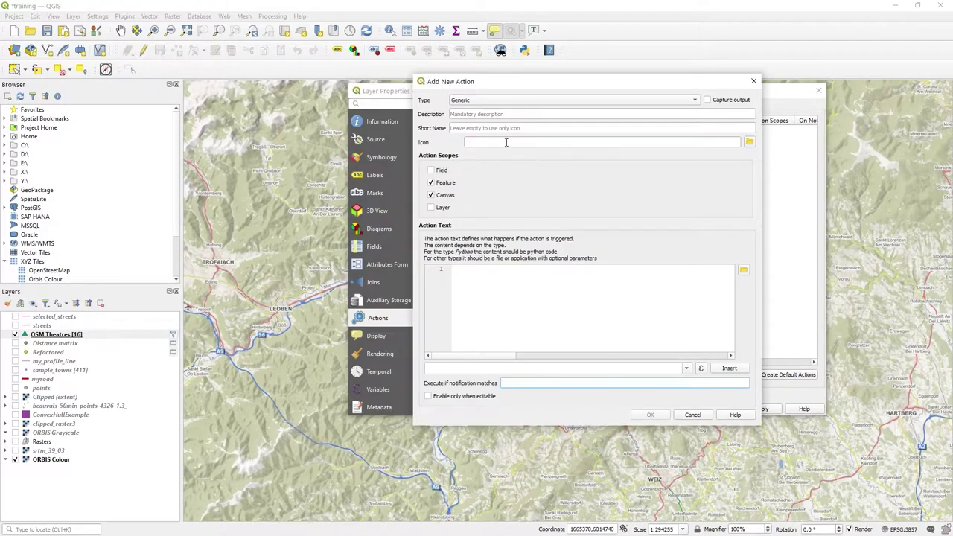
pyautogui.click(502, 99)
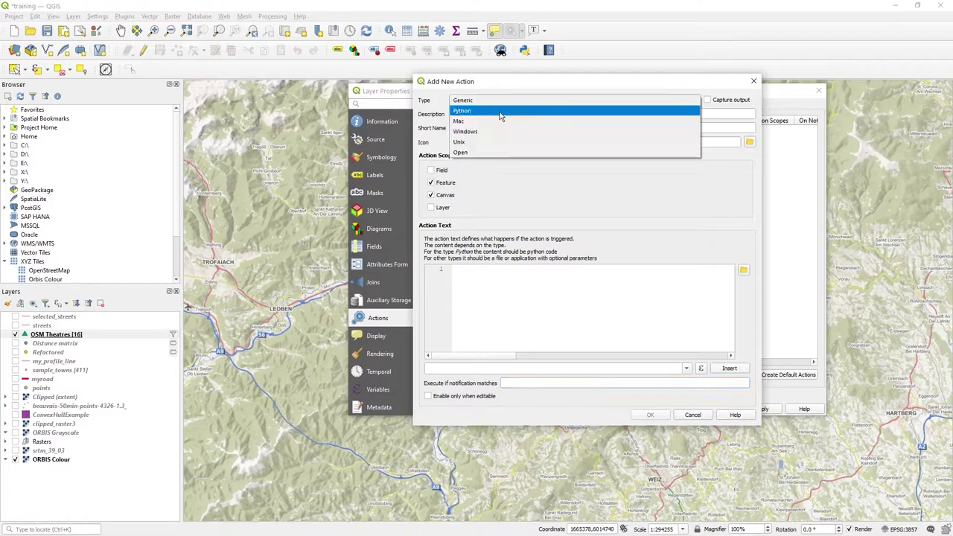
pyautogui.click(496, 154)
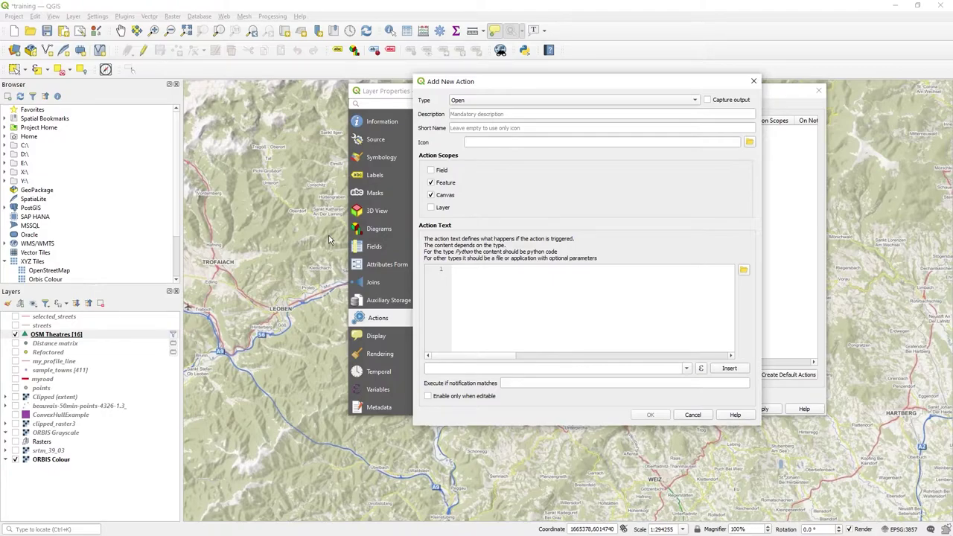
pyautogui.click(515, 116)
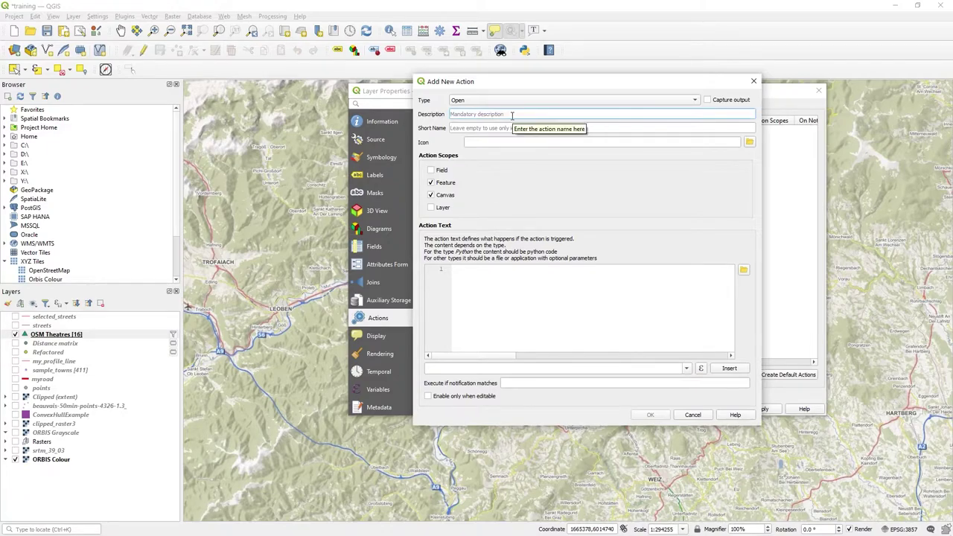
pyautogui.write('Show my photos from holiday')
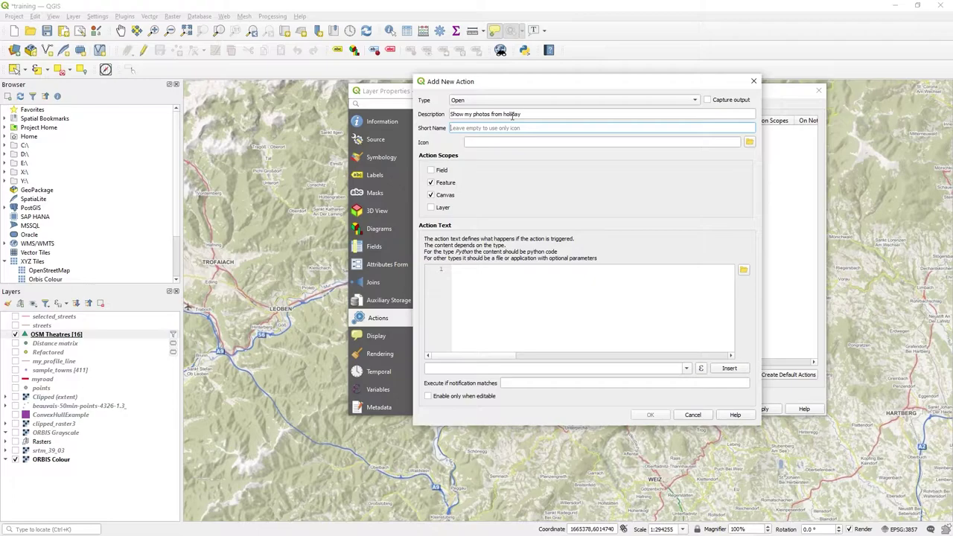
pyautogui.write('Show Photo')
pyautogui.press('Tab')
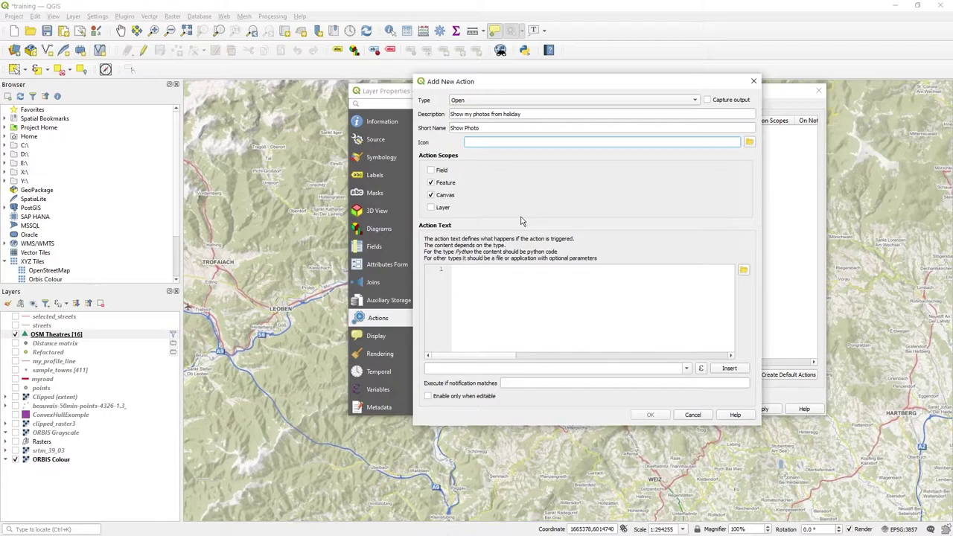
# Step: Scope the action to Canvas and Layer, with Feature unticked
pyautogui.click(444, 208)
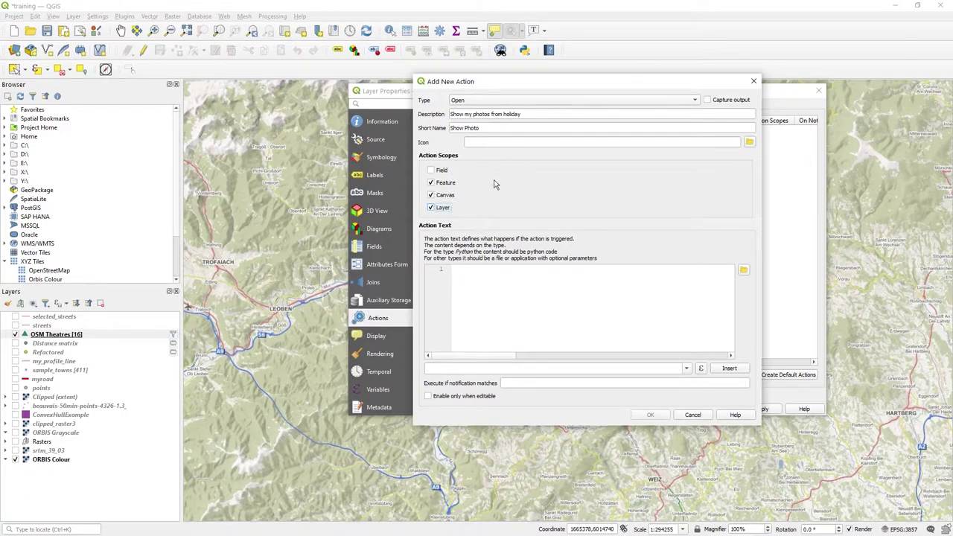
pyautogui.moveTo(455, 185)
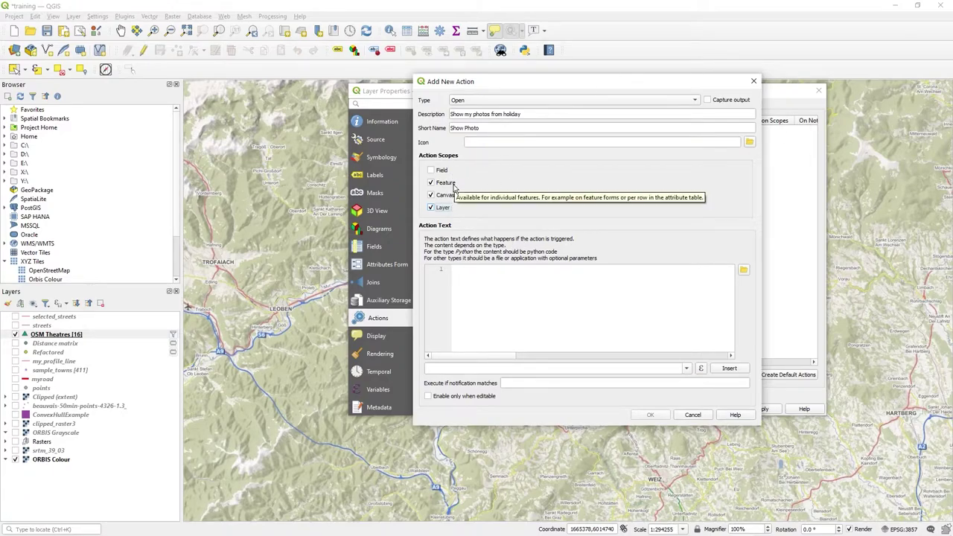
pyautogui.click(431, 184)
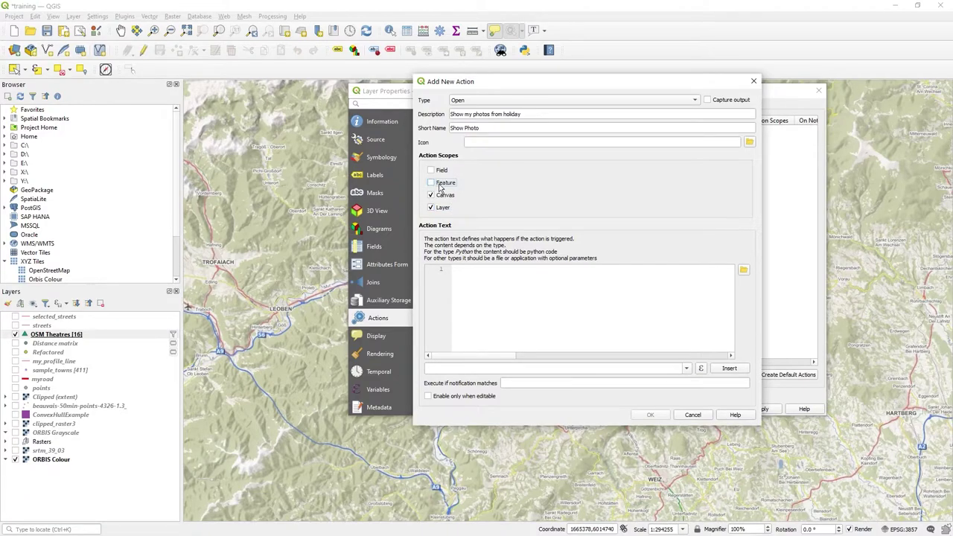
pyautogui.click(510, 271)
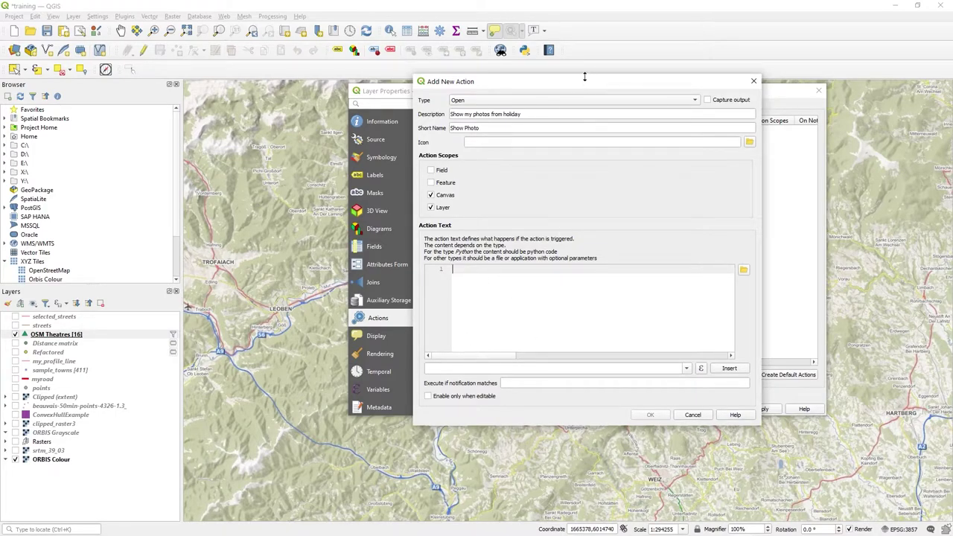
# Step: Insert the [%myphoto%] field as the action text and add the action to the list
pyautogui.moveTo(585, 77); pyautogui.dragTo(584, 43)
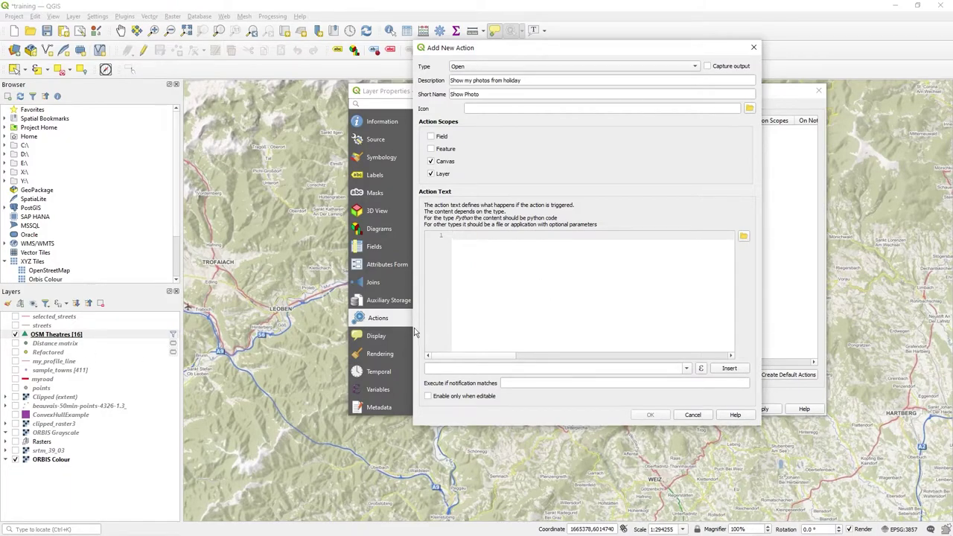
pyautogui.click(686, 369)
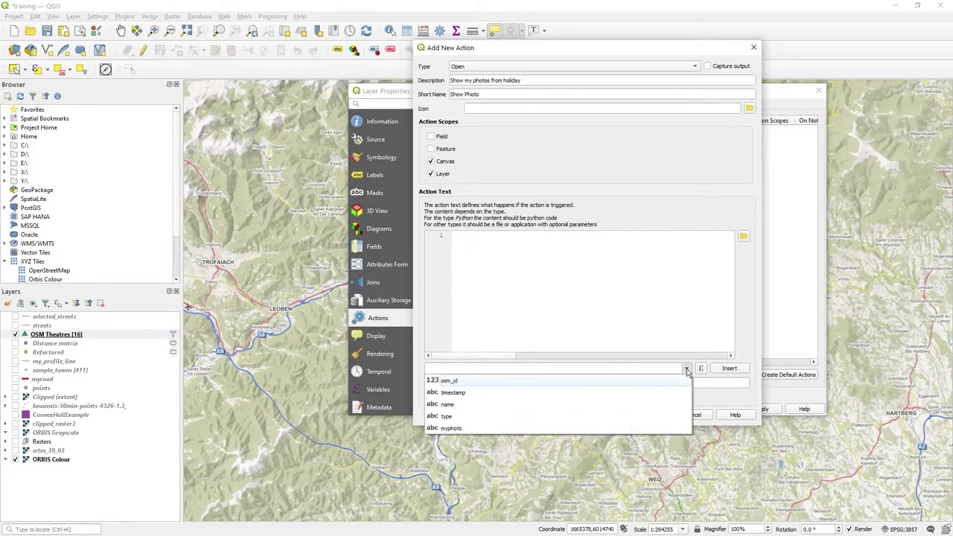
pyautogui.click(497, 427)
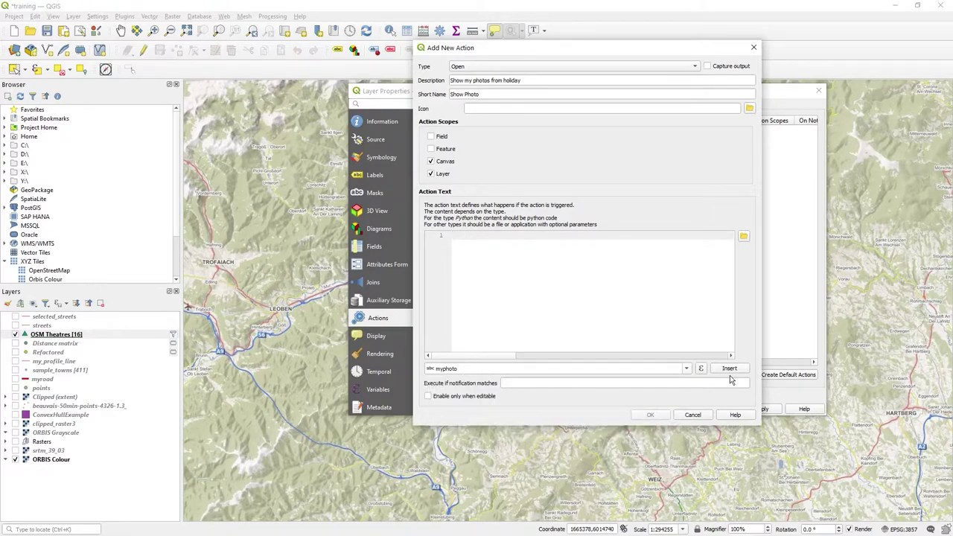
pyautogui.click(729, 370)
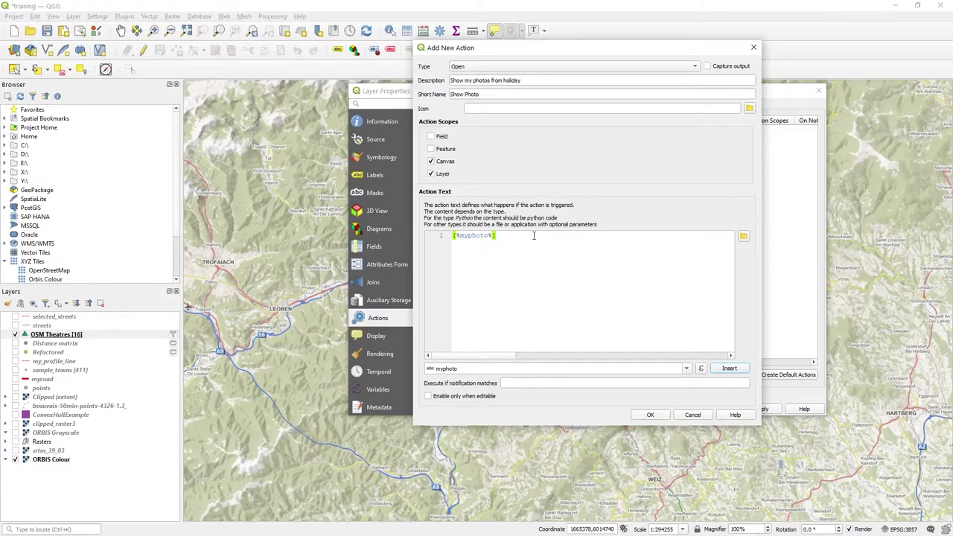
pyautogui.click(653, 415)
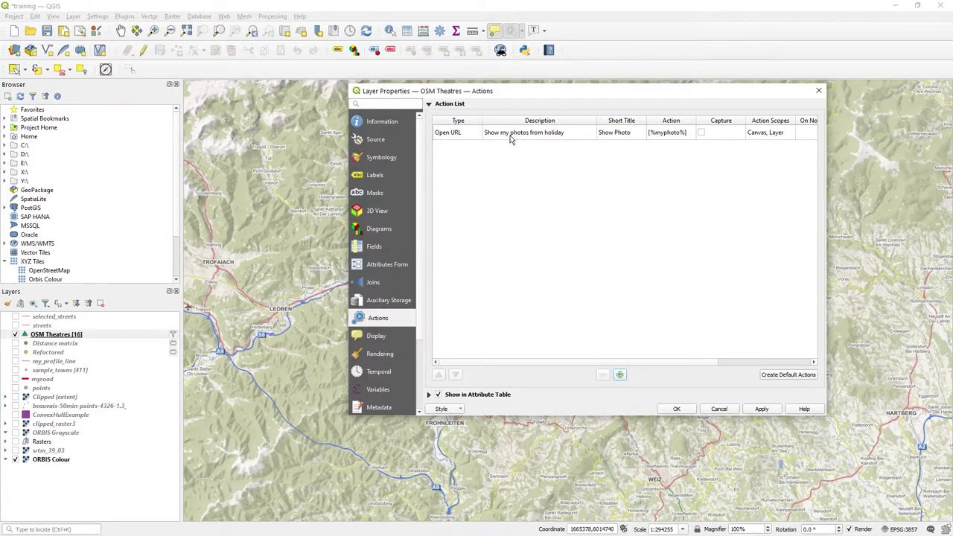
# Step: Apply the properties, then check the Actions column in the OSM Theatres attribute table and close it
pyautogui.click(690, 412)
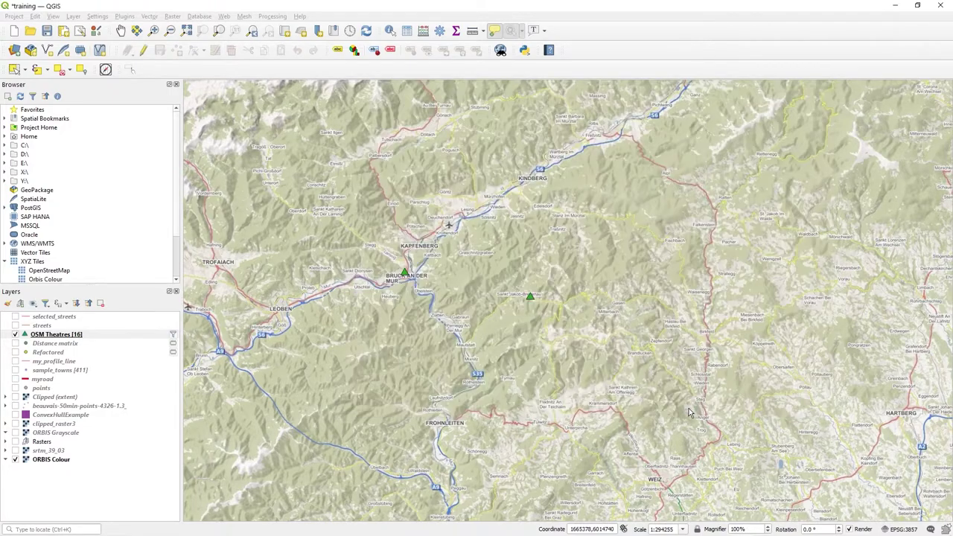
pyautogui.rightClick(87, 336)
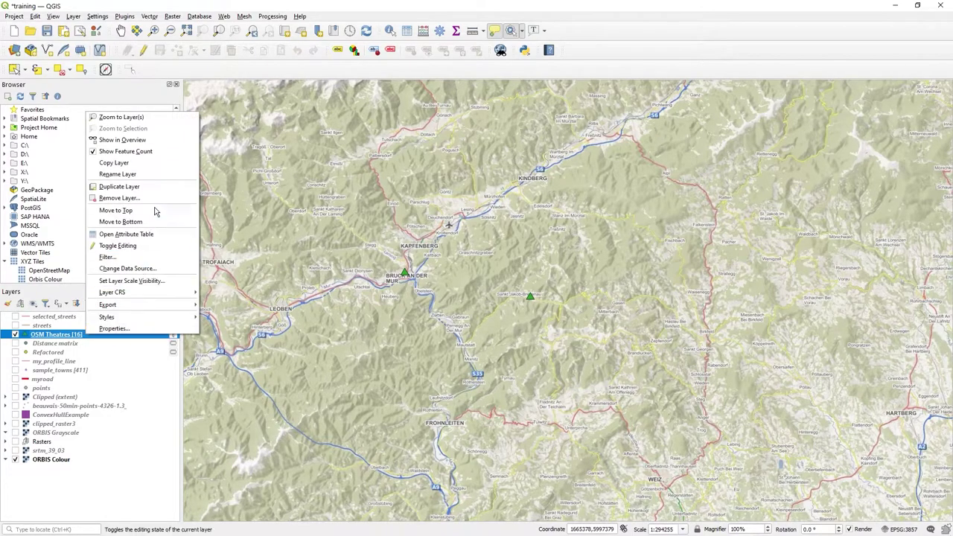
pyautogui.click(148, 235)
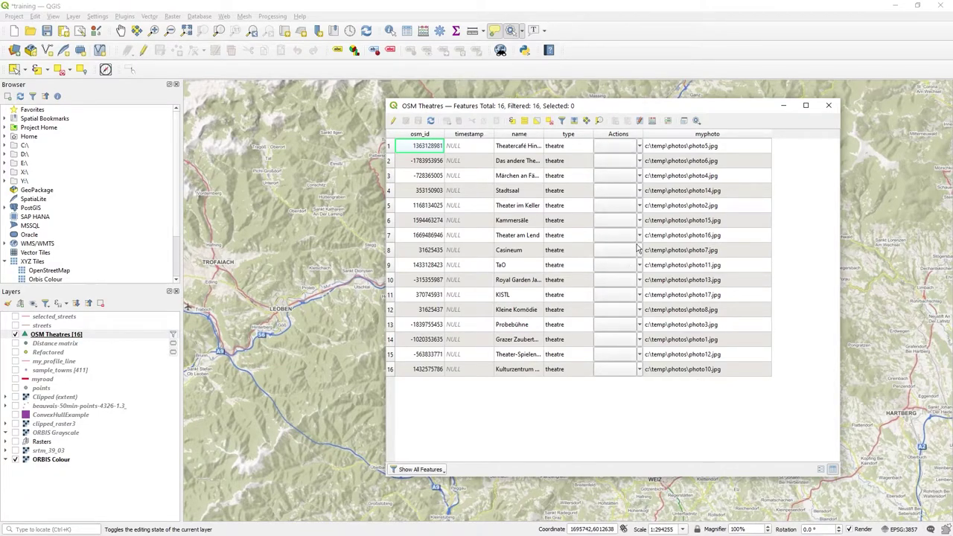
pyautogui.click(829, 105)
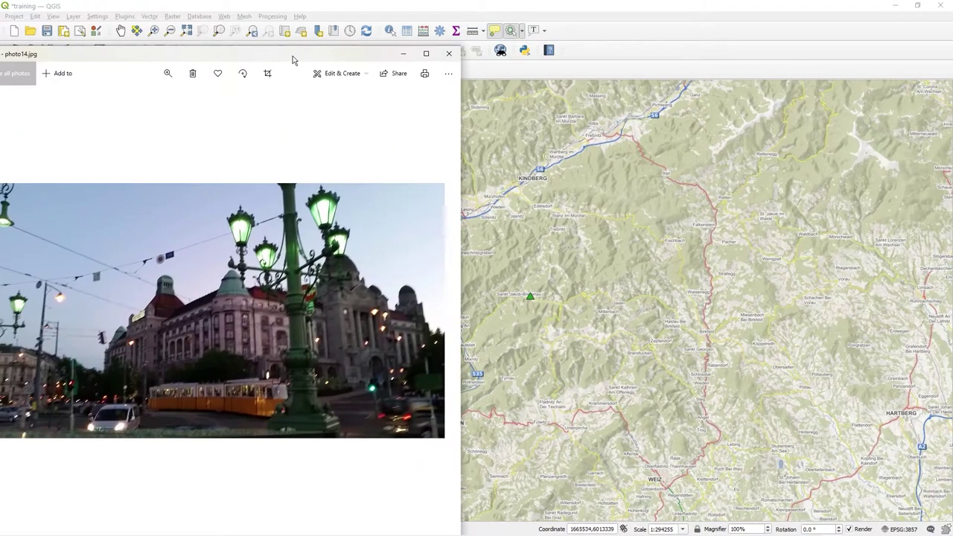
# Step: Move and shrink the photo14.jpg viewer, display another theatre's photo, and close the viewer
pyautogui.moveTo(294, 54); pyautogui.dragTo(330, 34)
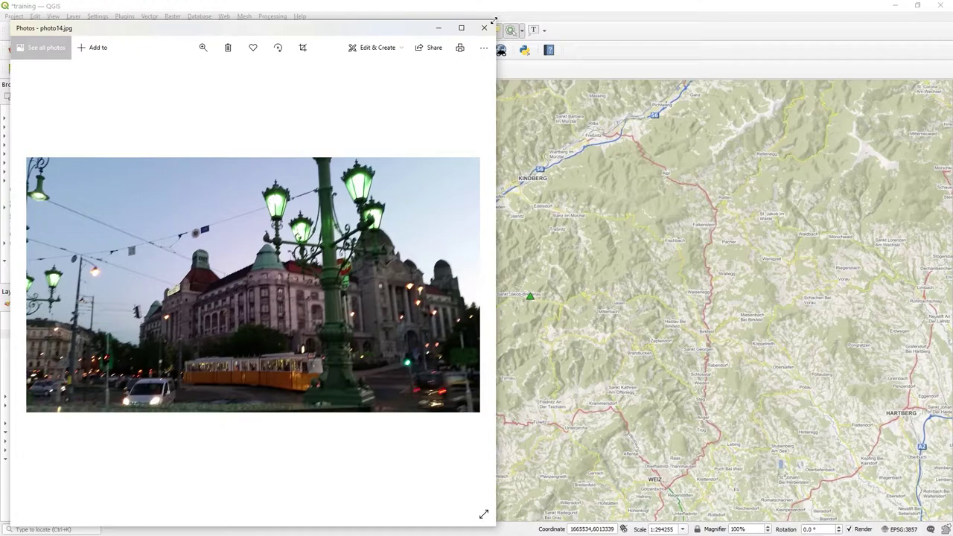
pyautogui.moveTo(493, 21); pyautogui.dragTo(390, 221)
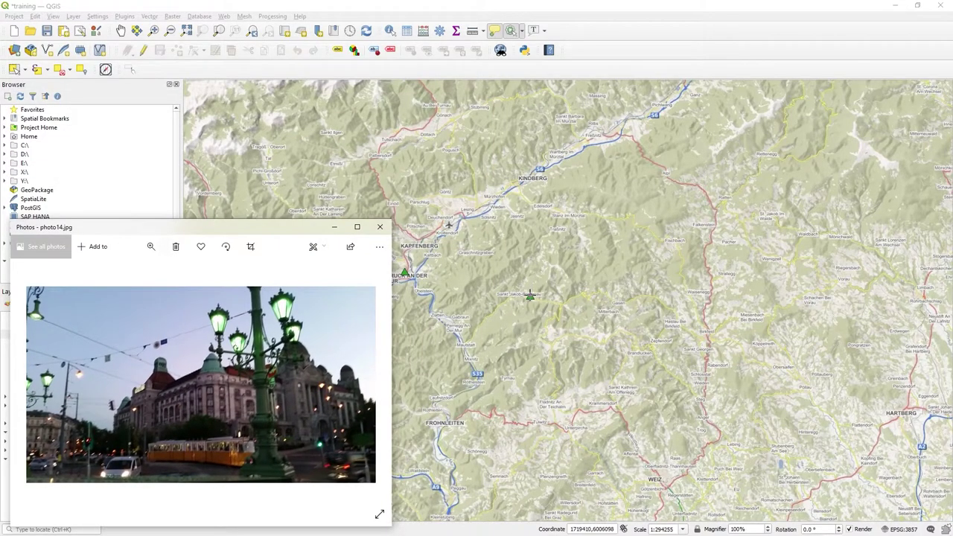
pyautogui.click(531, 296)
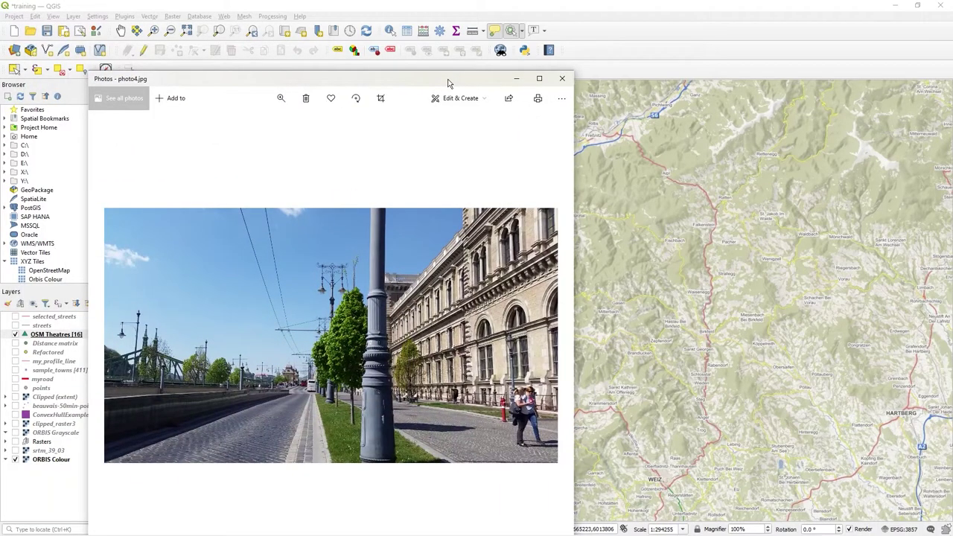
pyautogui.moveTo(449, 83); pyautogui.dragTo(305, 27)
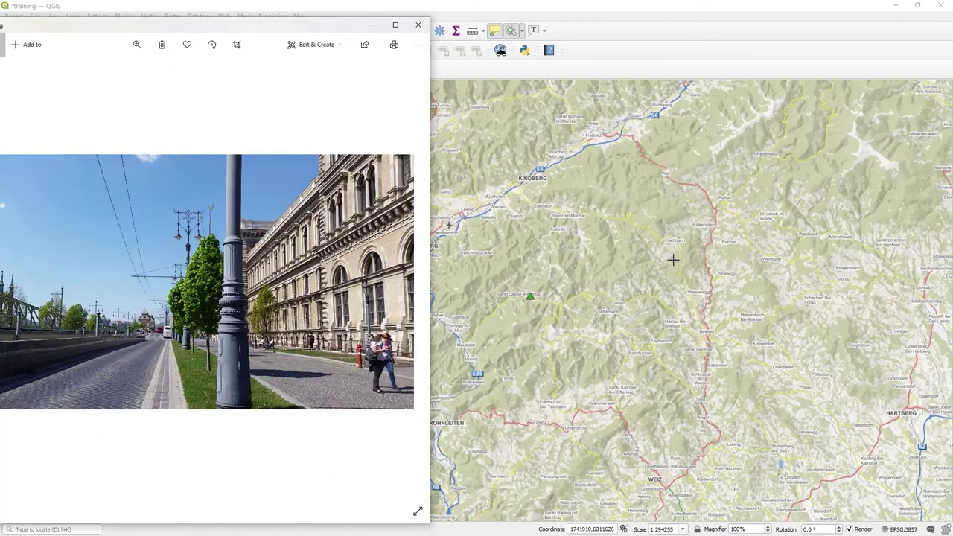
pyautogui.click(418, 25)
# Step: Zoom around the map, then move aside and close the photo1.jpg viewer
pyautogui.scroll(-1, 522, 281)
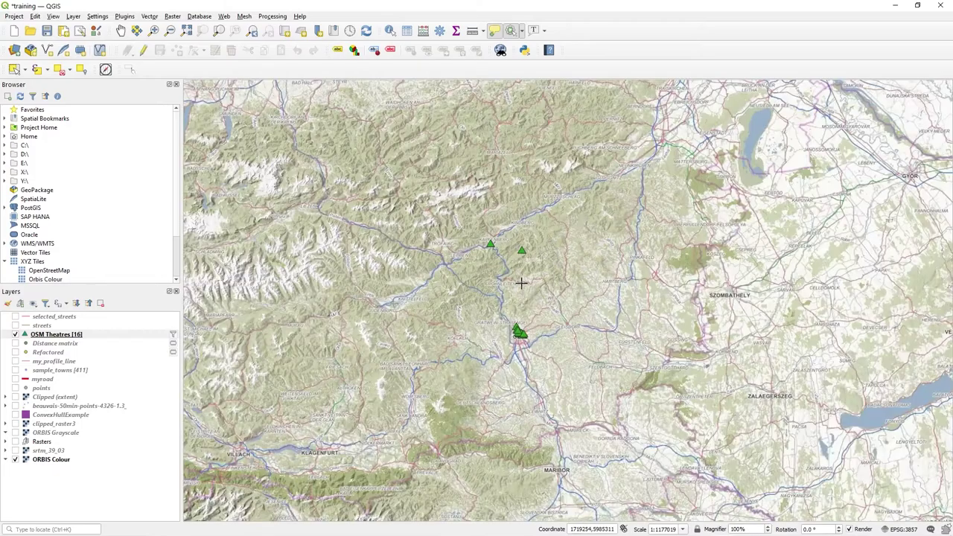
pyautogui.scroll(1, 532, 318)
pyautogui.scroll(2, 533, 318)
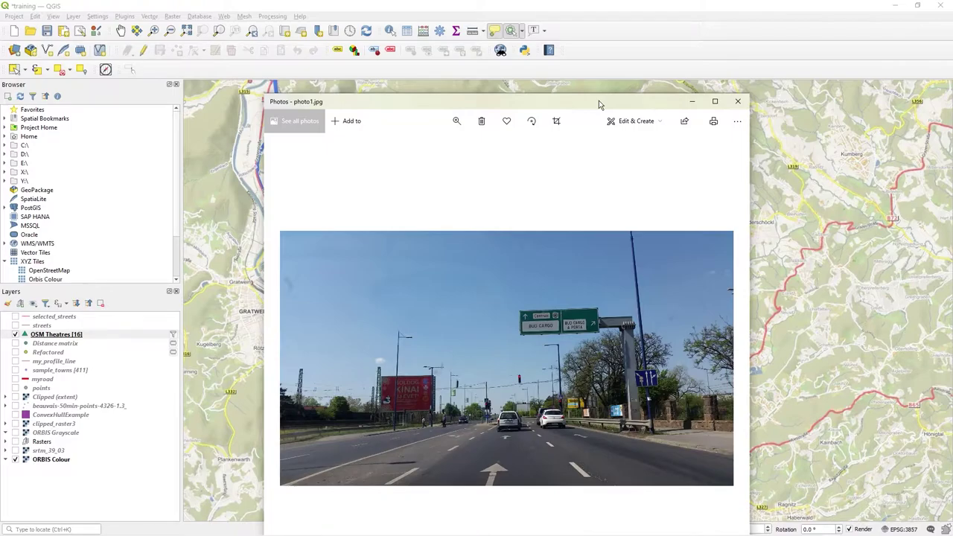
pyautogui.moveTo(600, 105); pyautogui.dragTo(503, 58)
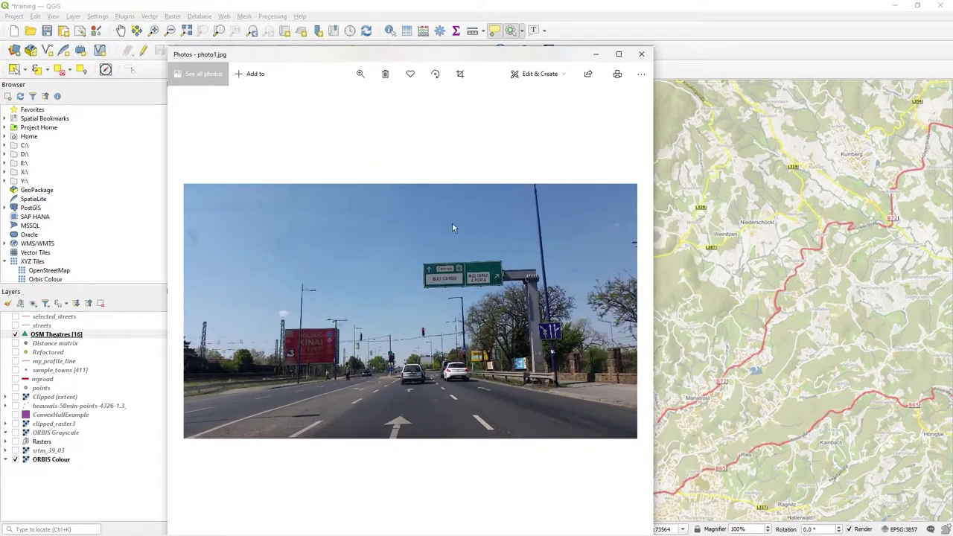
pyautogui.click(641, 54)
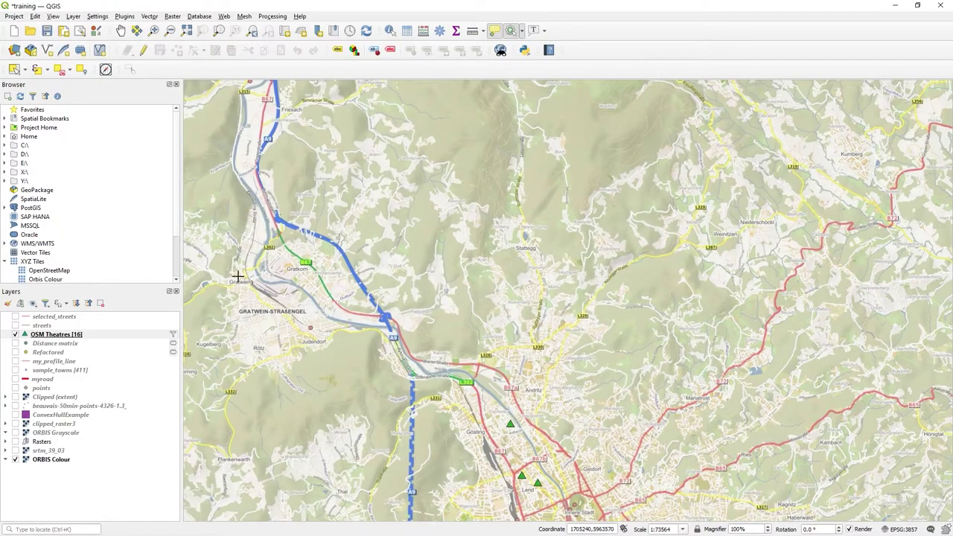
# Step: Review the OSM Theatres attribute table again, then close it
pyautogui.rightClick(64, 335)
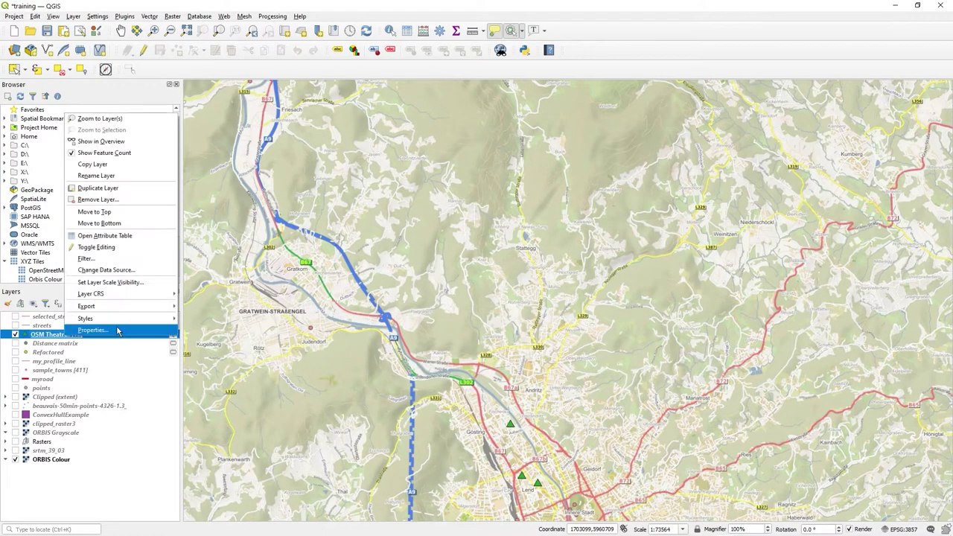
pyautogui.click(144, 235)
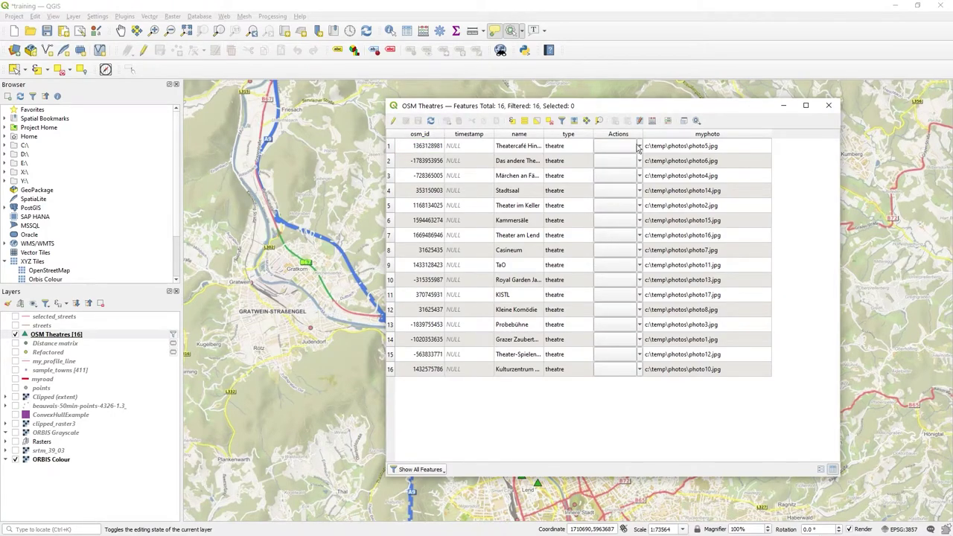
pyautogui.click(829, 105)
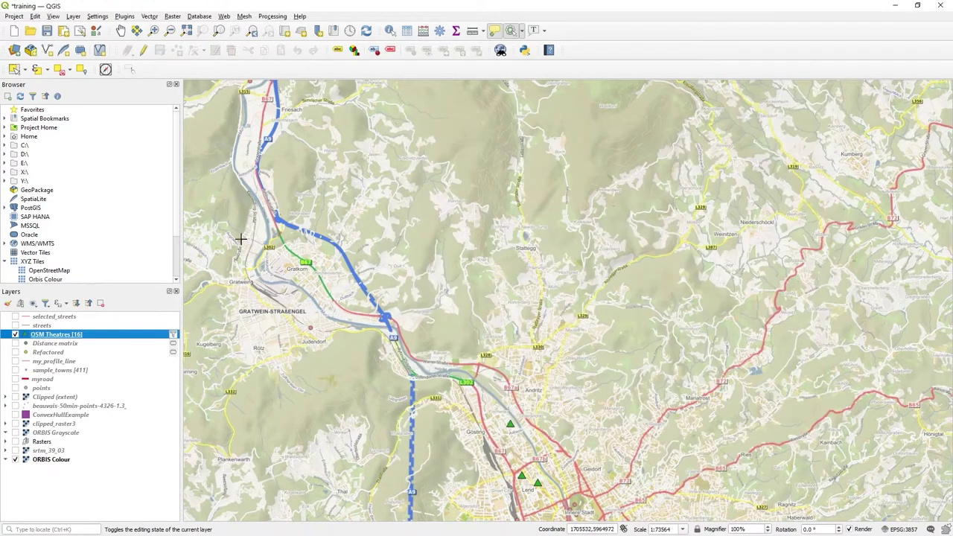
# Step: Add Feature scope to the Show Photo action and apply the layer properties
pyautogui.rightClick(82, 337)
pyautogui.click(121, 328)
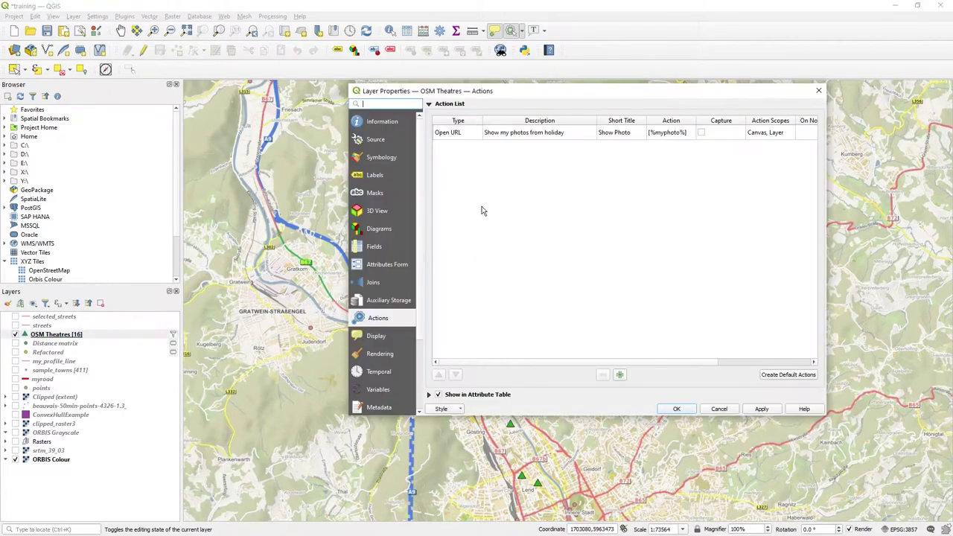
pyautogui.doubleClick(528, 132)
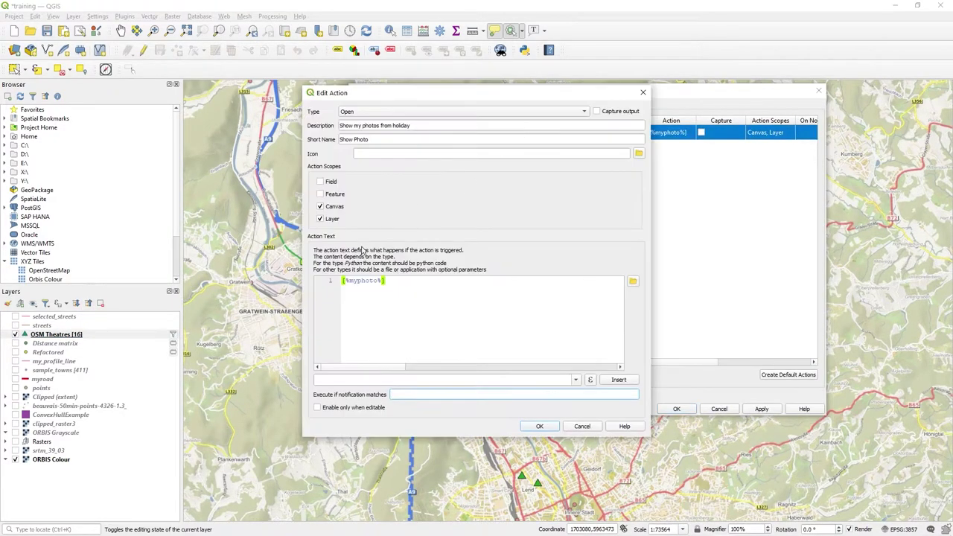
pyautogui.click(326, 196)
pyautogui.click(543, 426)
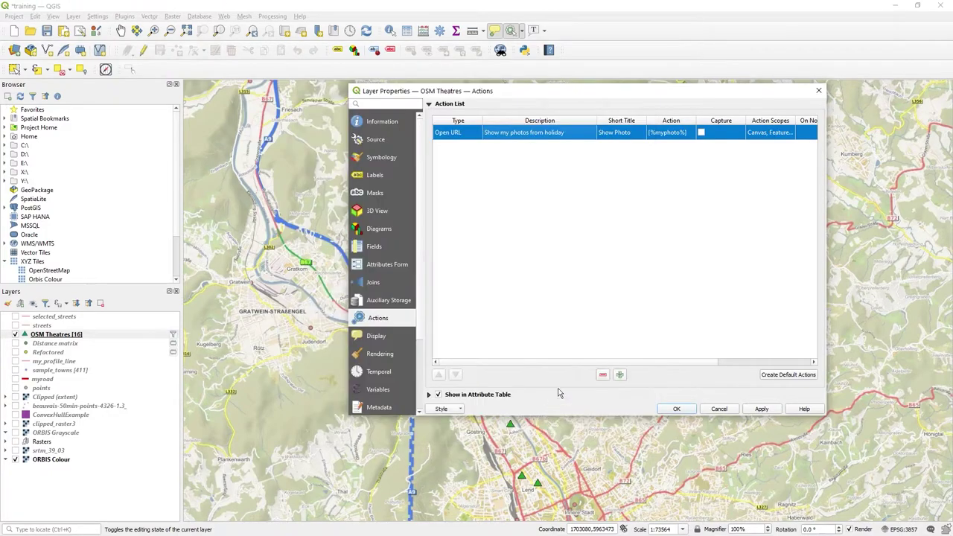
pyautogui.click(676, 409)
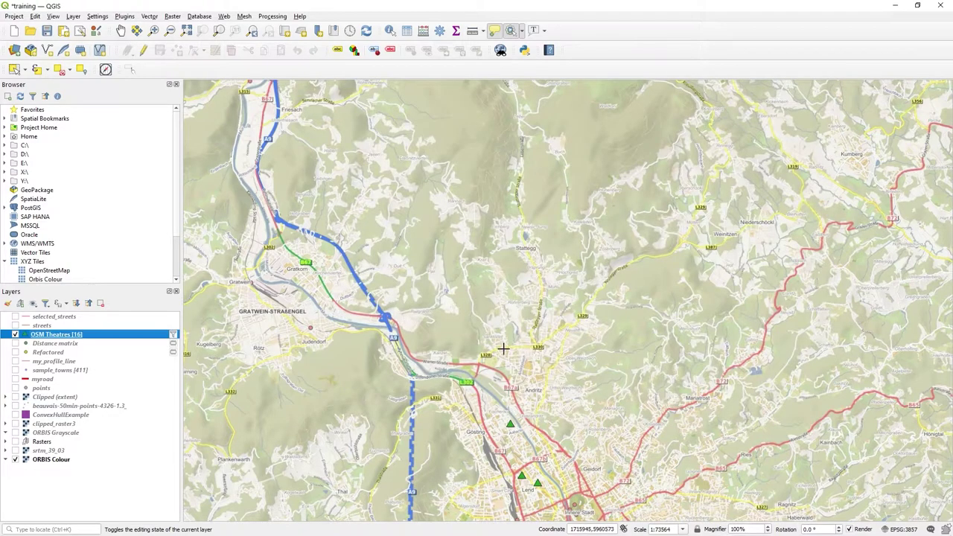
pyautogui.rightClick(118, 339)
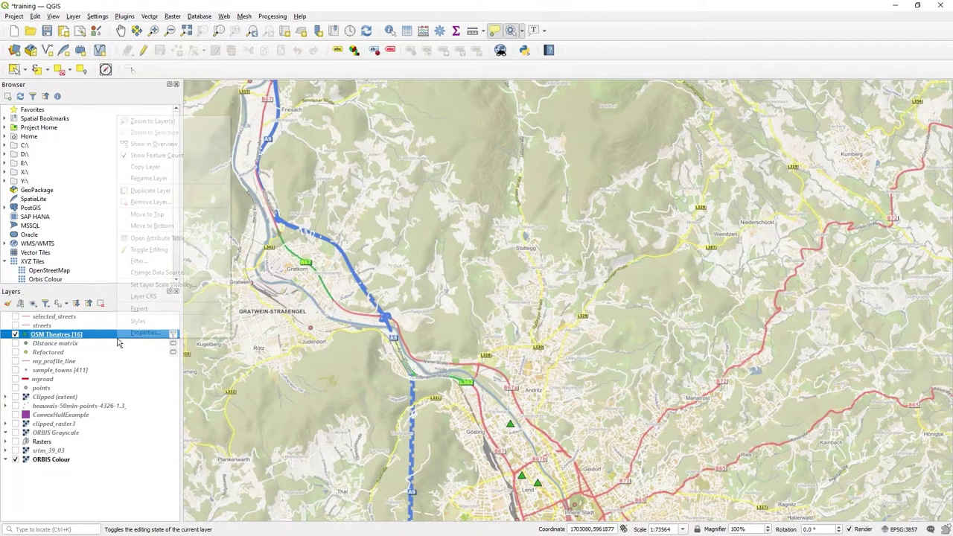
pyautogui.click(180, 237)
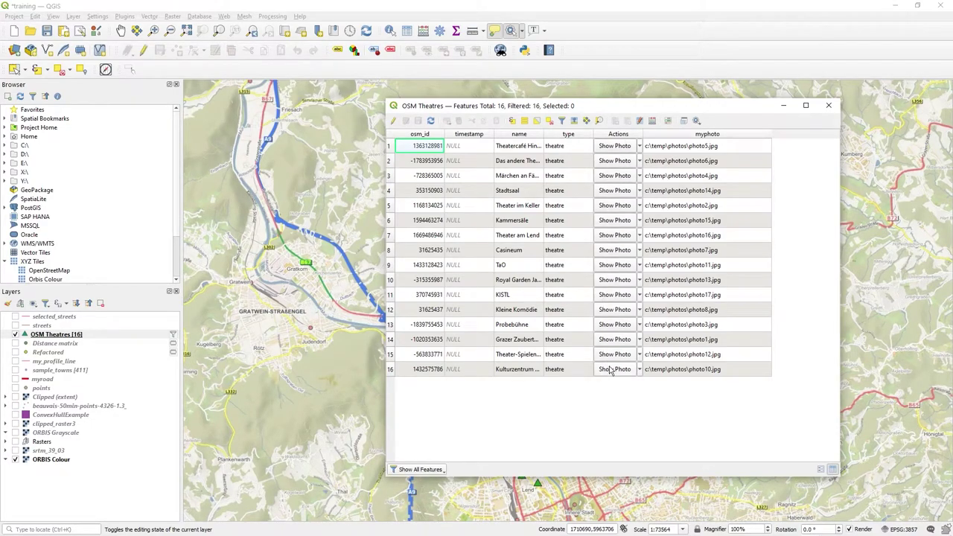
pyautogui.click(616, 220)
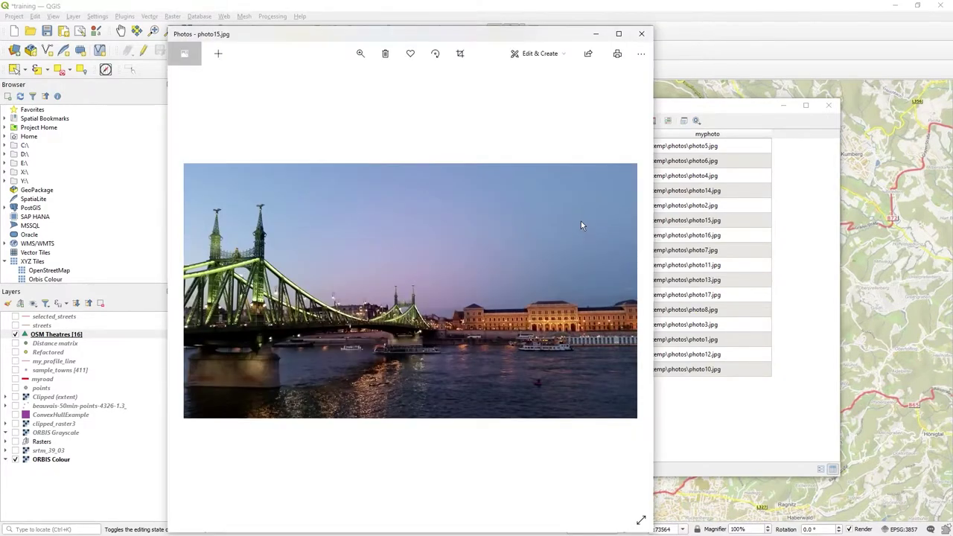
pyautogui.moveTo(574, 38); pyautogui.dragTo(474, 38)
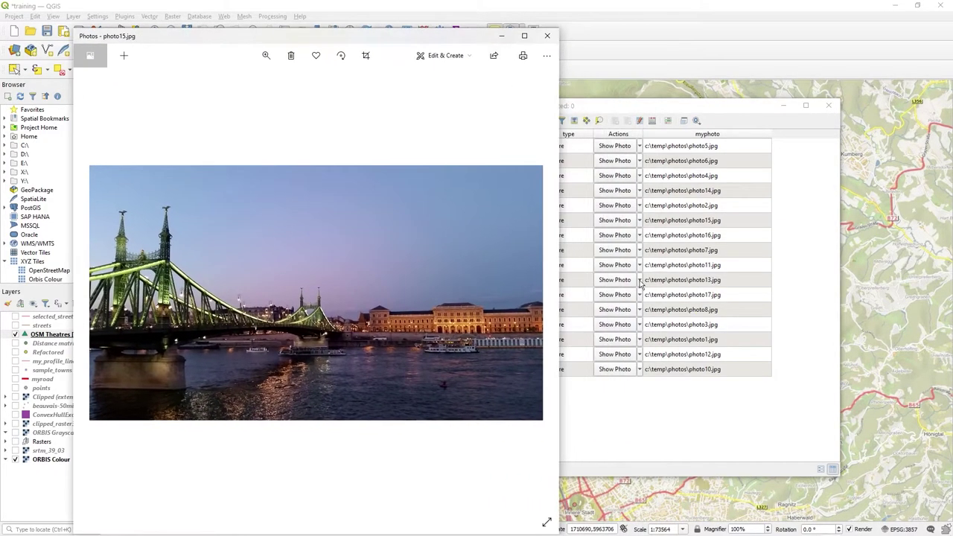
pyautogui.click(607, 309)
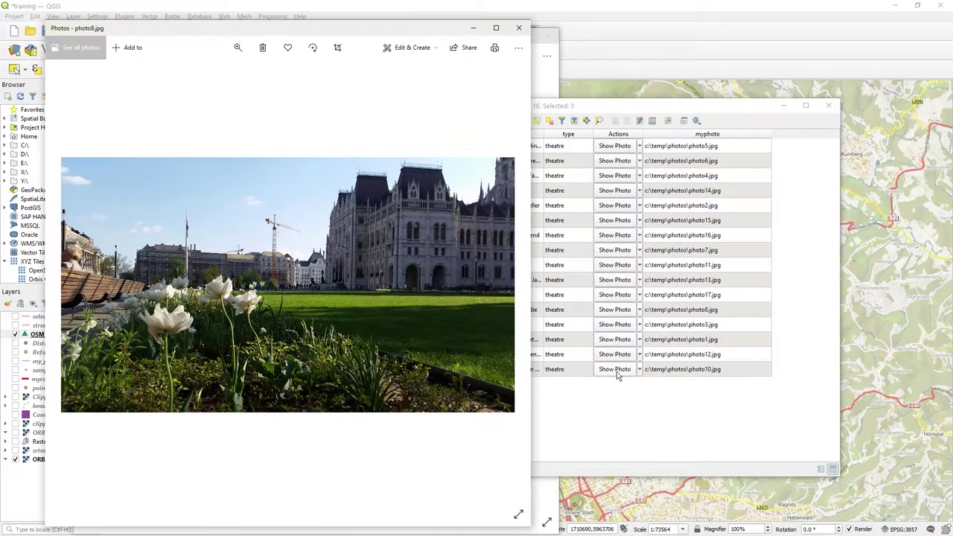
pyautogui.click(617, 371)
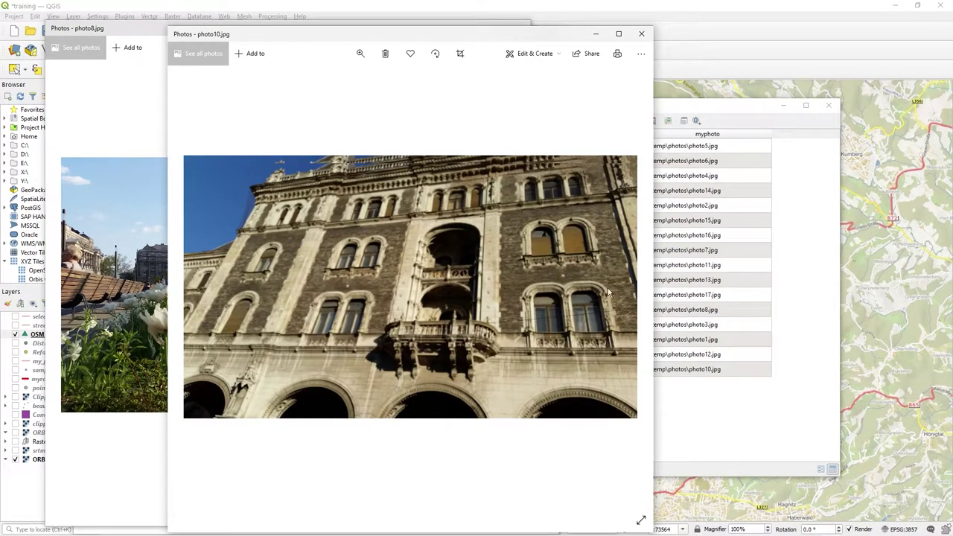
pyautogui.click(641, 33)
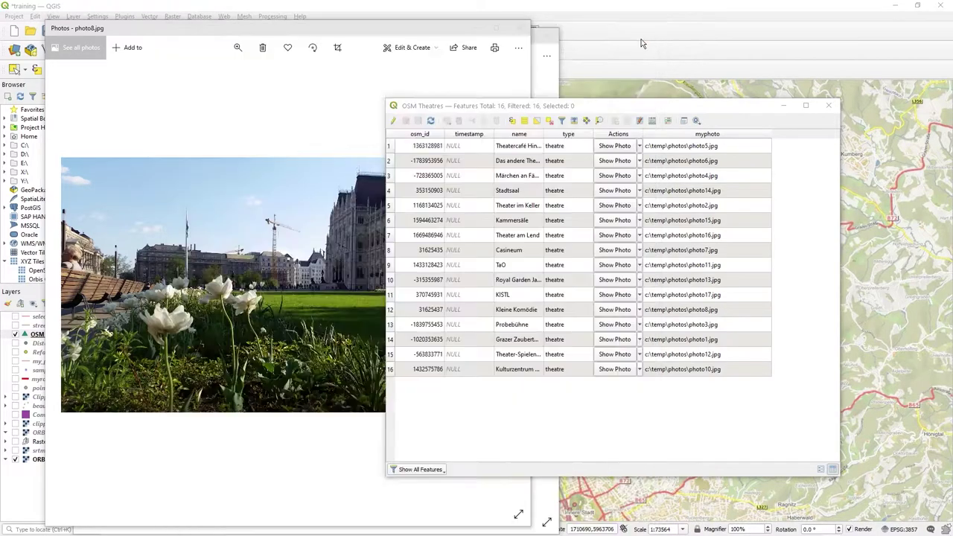
pyautogui.click(609, 266)
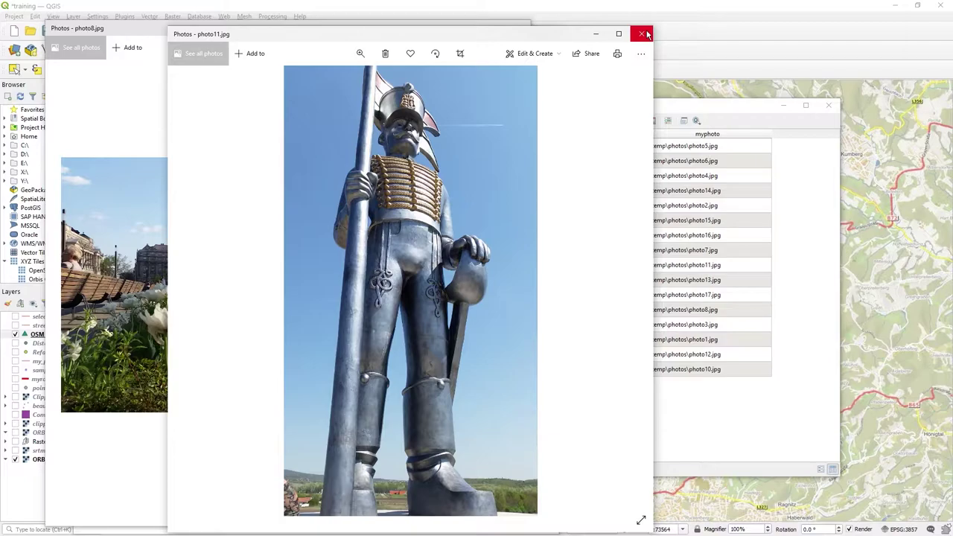
pyautogui.click(642, 34)
pyautogui.click(546, 35)
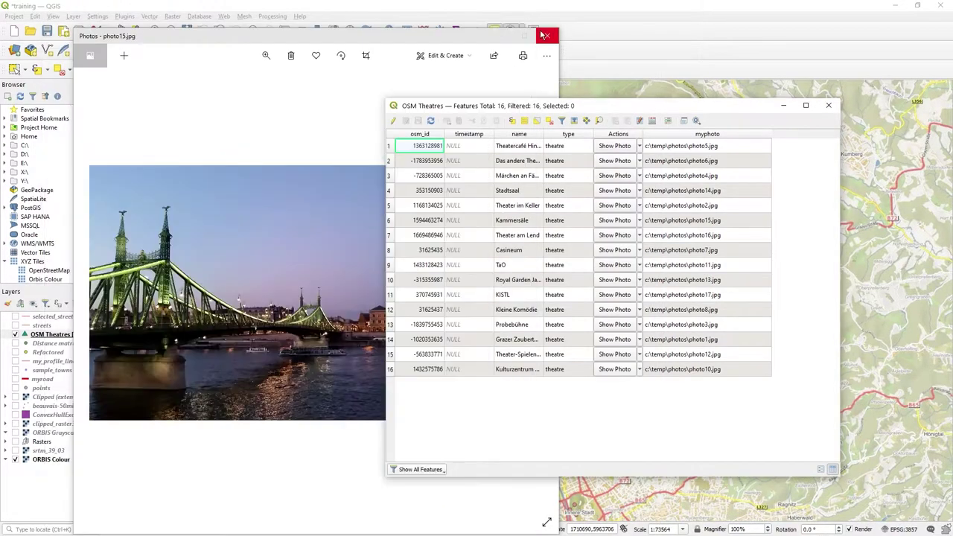
pyautogui.click(546, 35)
pyautogui.moveTo(584, 107); pyautogui.dragTo(522, 111)
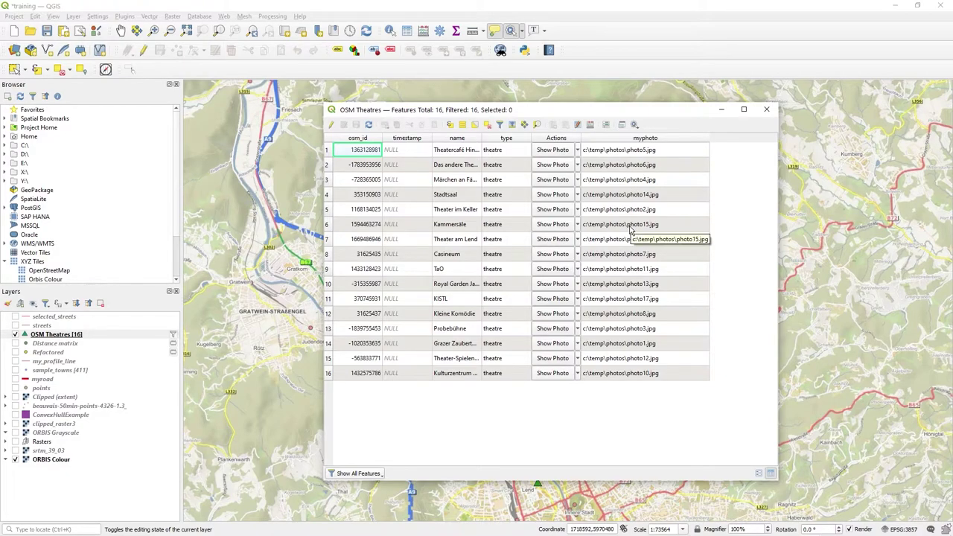
pyautogui.click(767, 110)
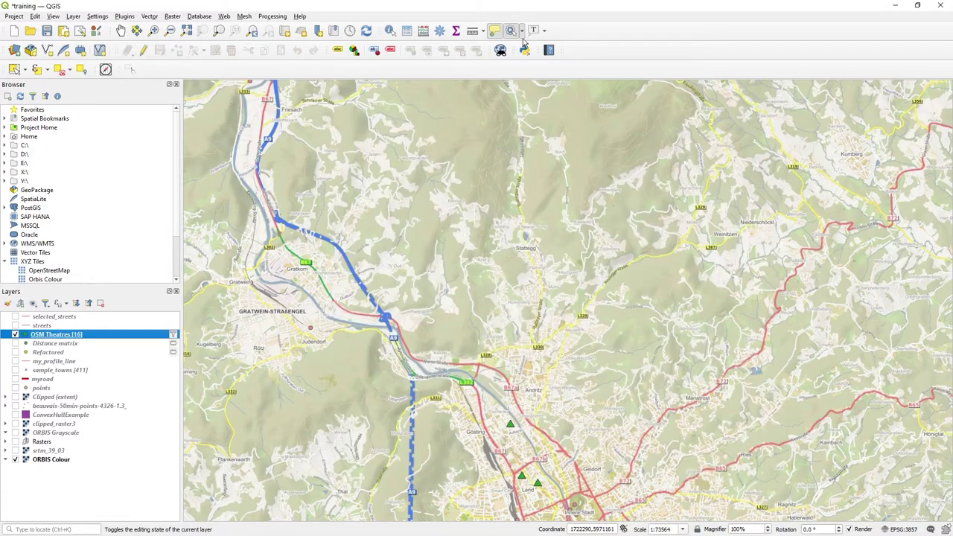
# Step: Reopen the Actions settings, try a new action as Python then Open, and cancel it
pyautogui.rightClick(75, 334)
pyautogui.click(127, 327)
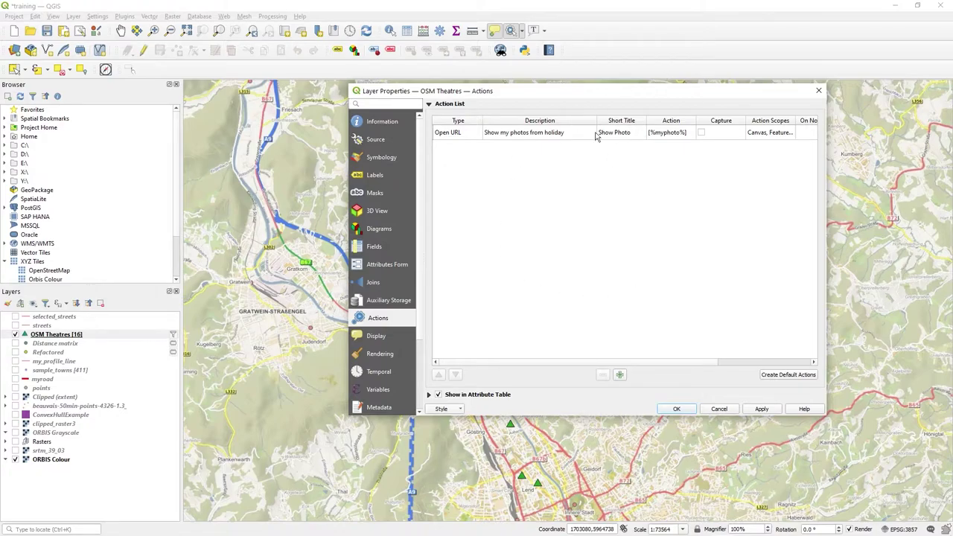
pyautogui.click(620, 377)
pyautogui.click(574, 104)
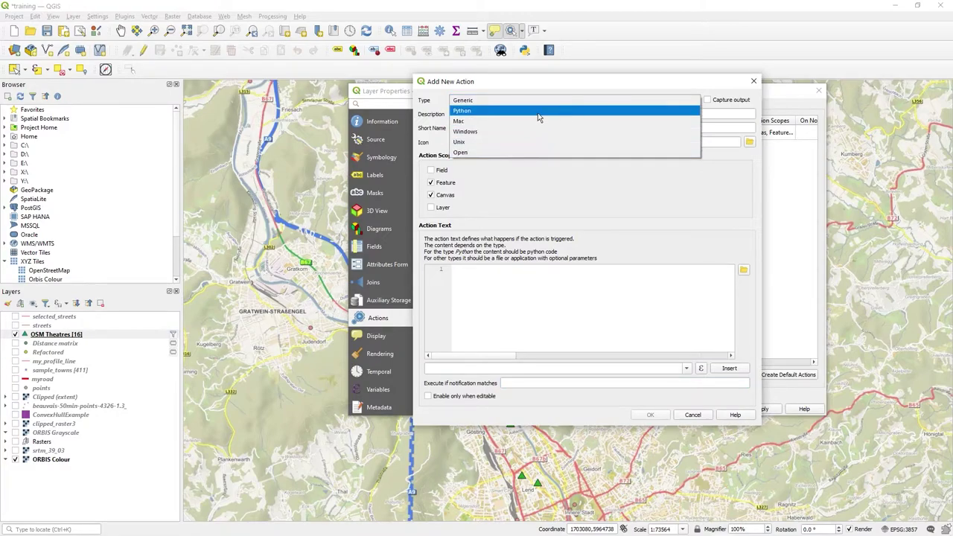
pyautogui.click(539, 111)
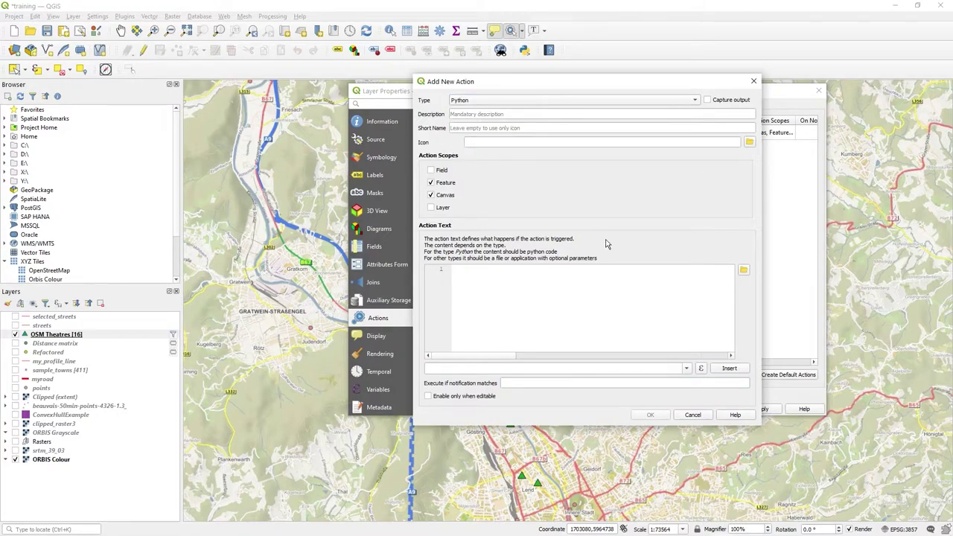
pyautogui.click(523, 108)
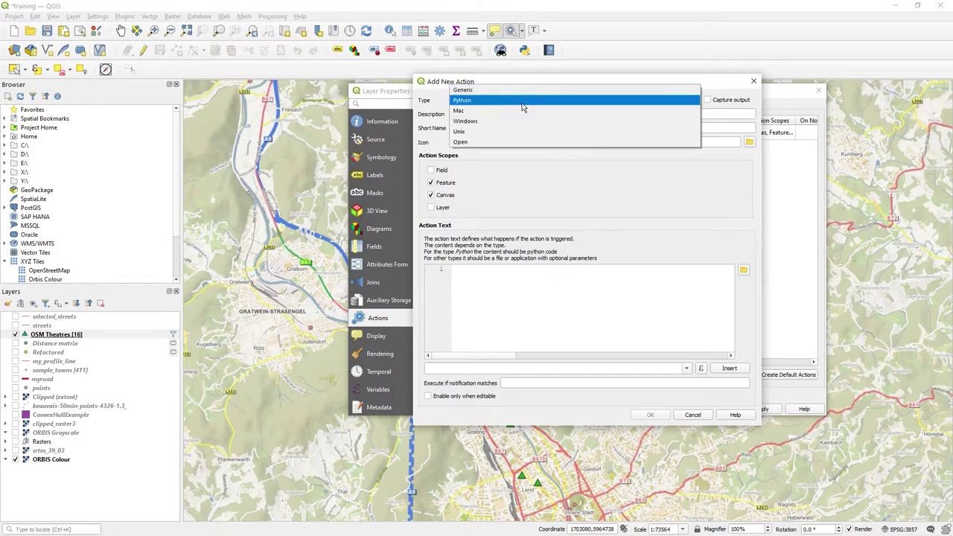
pyautogui.click(510, 142)
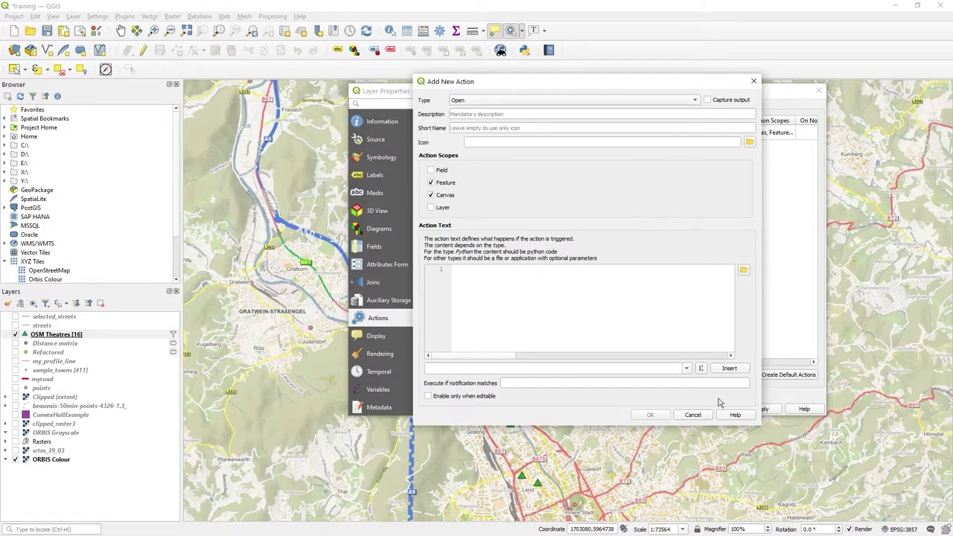
pyautogui.click(694, 414)
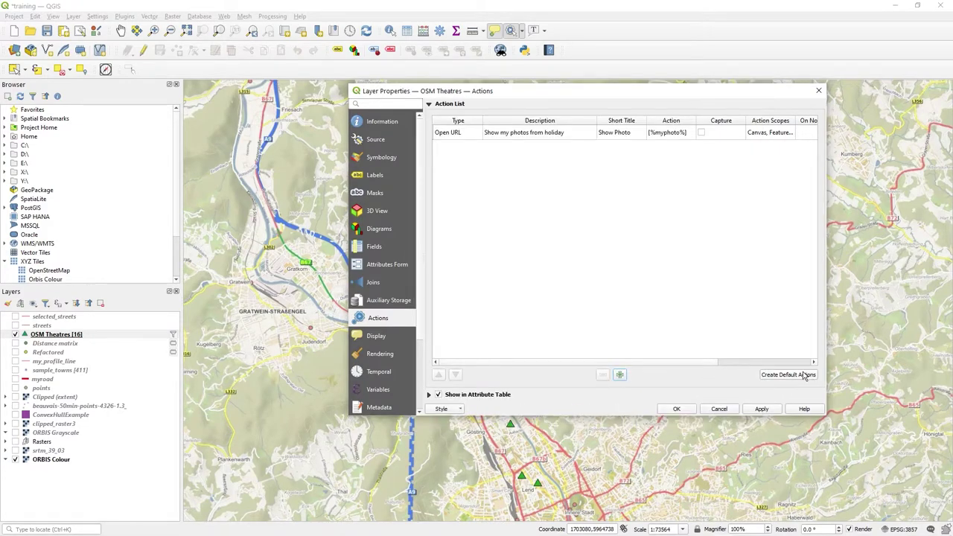
# Step: Add the default actions beside Show Photo, apply, then run one from the toolbar to open a contact page
pyautogui.click(803, 376)
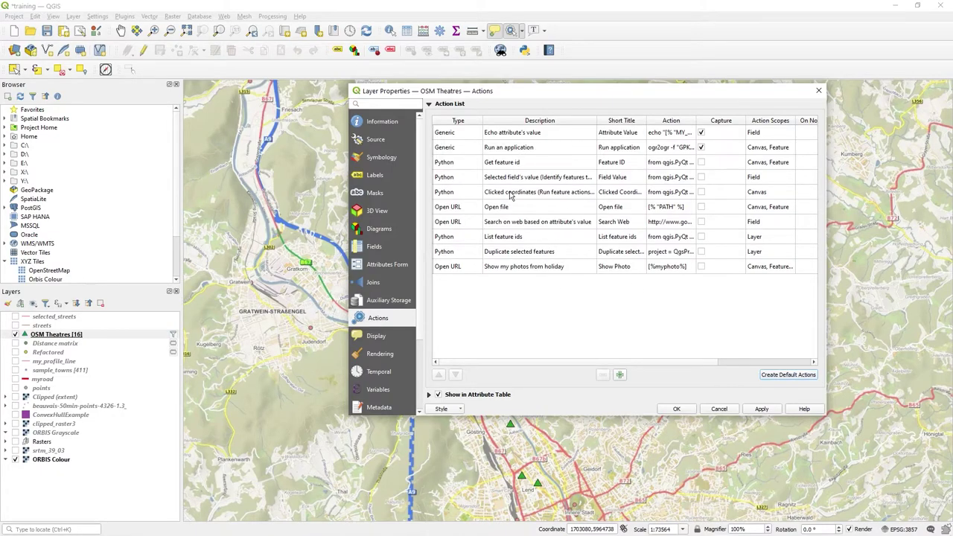
pyautogui.click(513, 269)
pyautogui.click(683, 412)
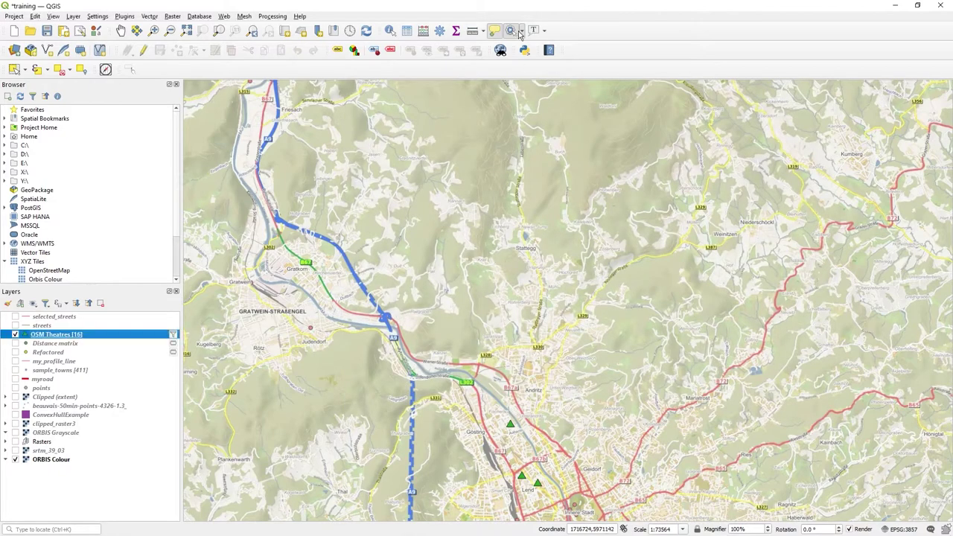
pyautogui.click(522, 32)
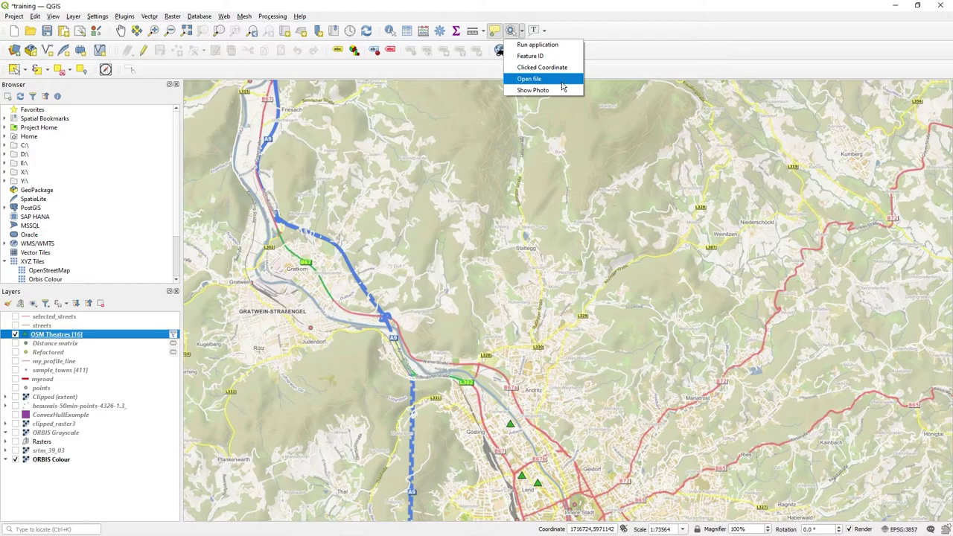
pyautogui.click(562, 82)
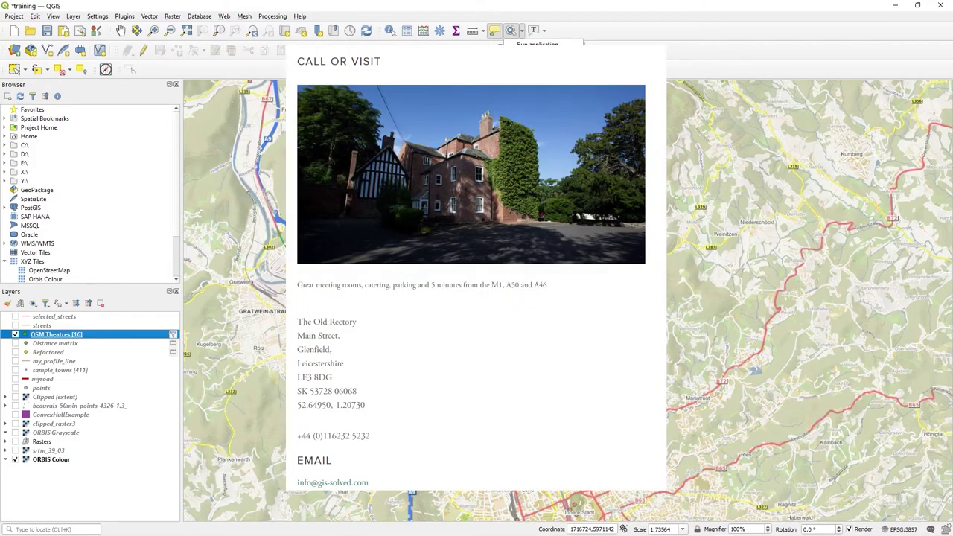